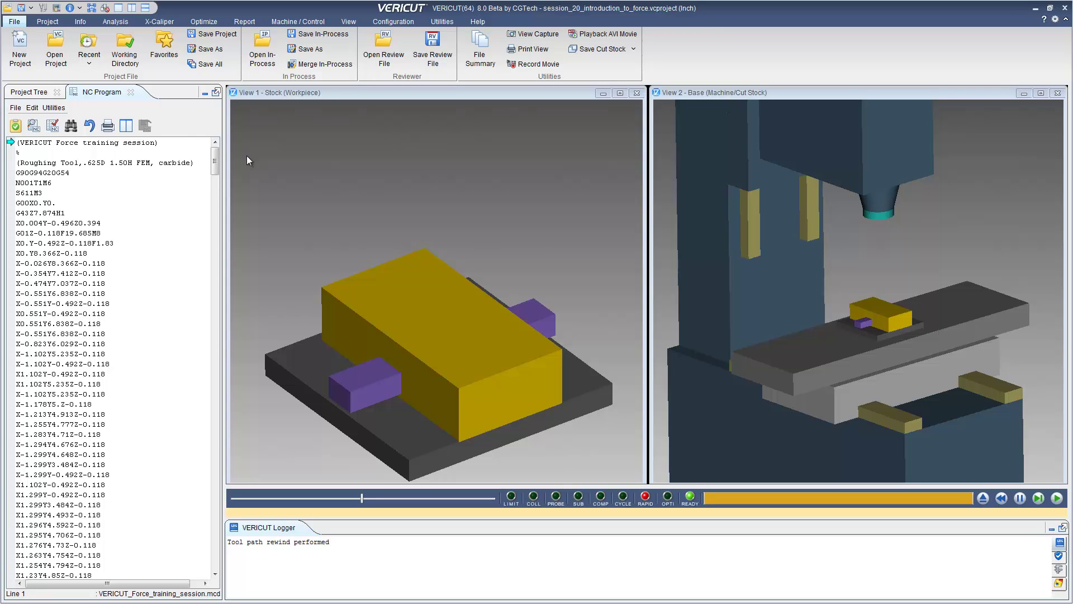
Review the force limits of the first tool and the .750D 1.50H BEM tool in Tool Manager
left_click(43, 10)
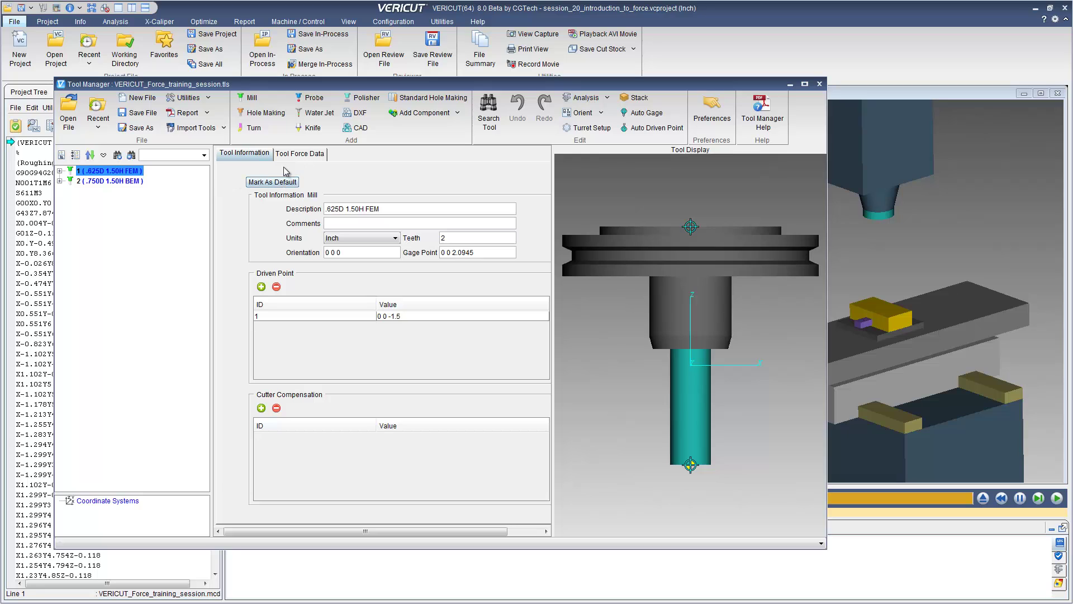
left_click(298, 155)
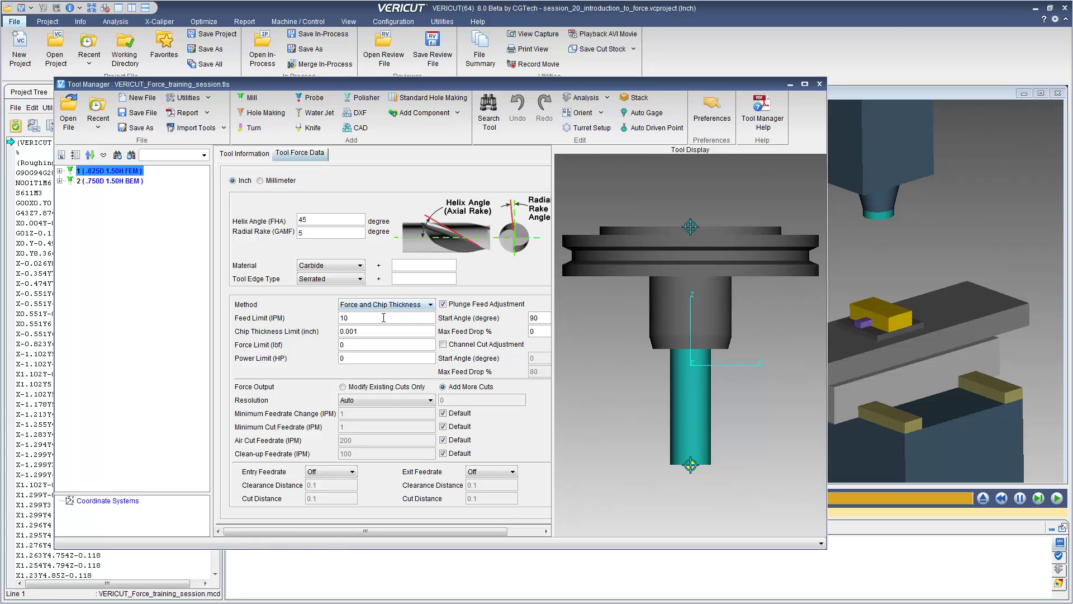
double_click(383, 333)
key("Tab")
left_click(126, 182)
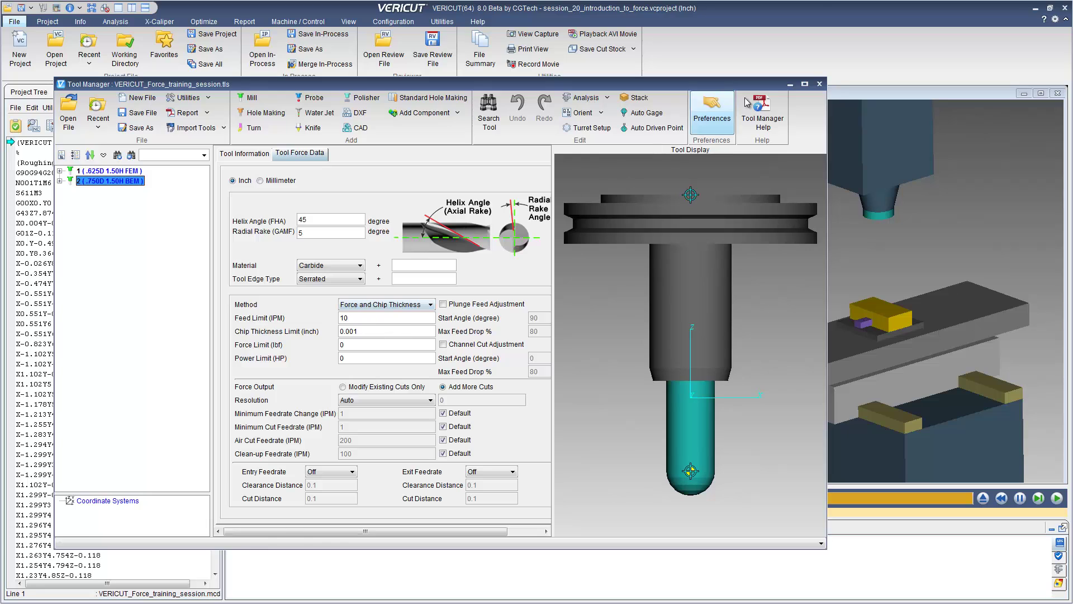
left_click(819, 84)
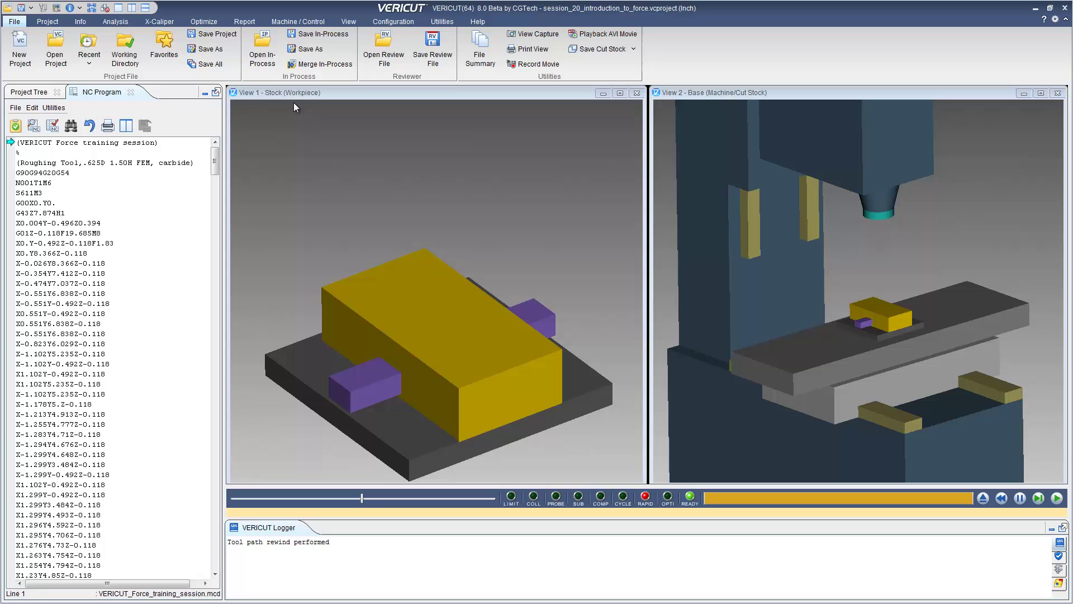
Set Force Mode to Analyze and set the material file directory to the samples Force folder
left_click(203, 21)
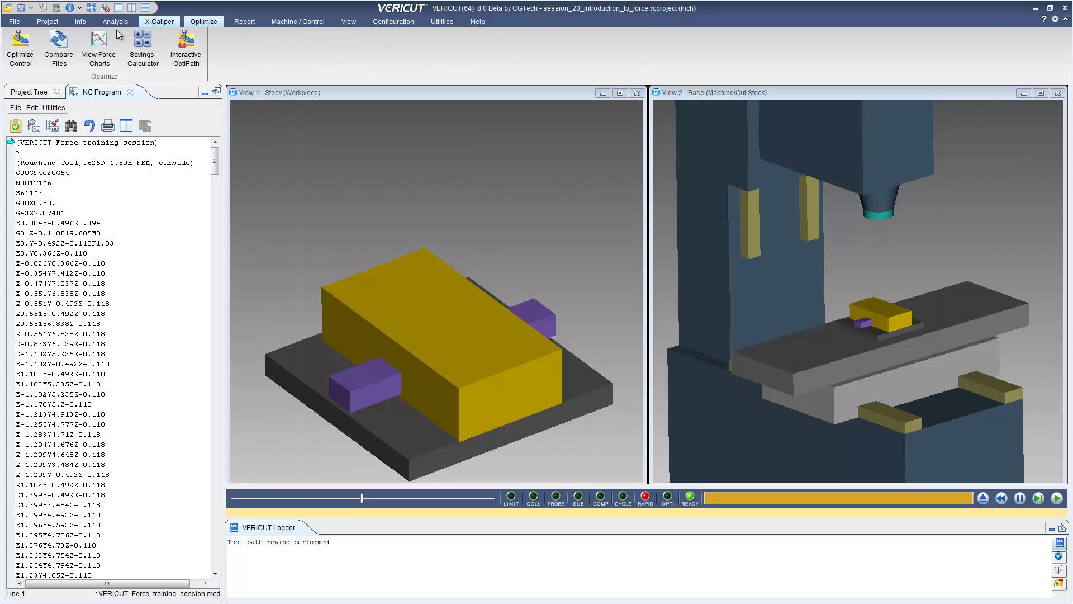
left_click(21, 47)
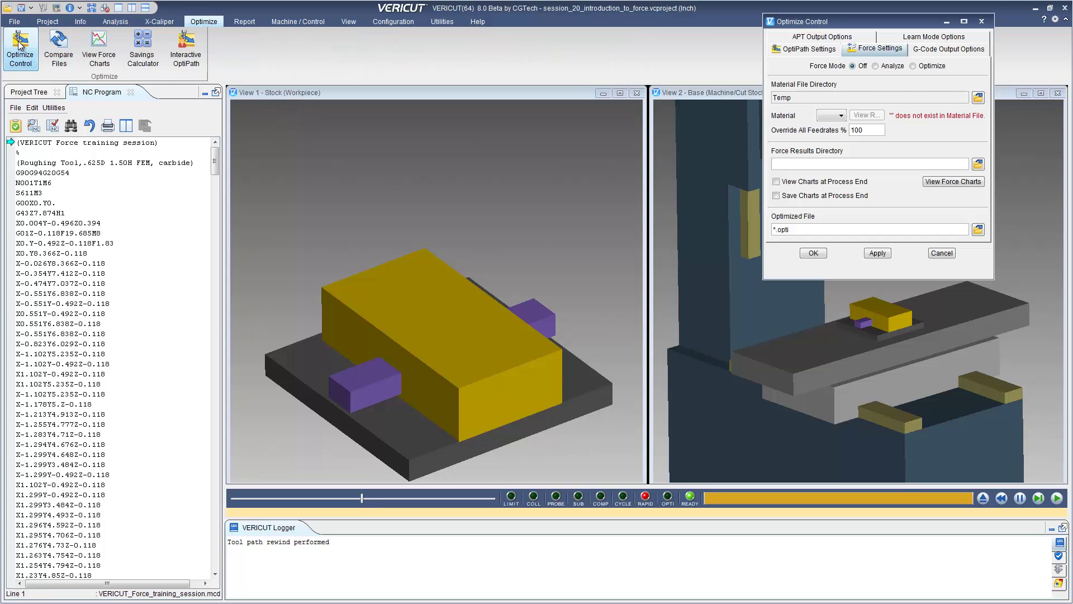
left_click(875, 66)
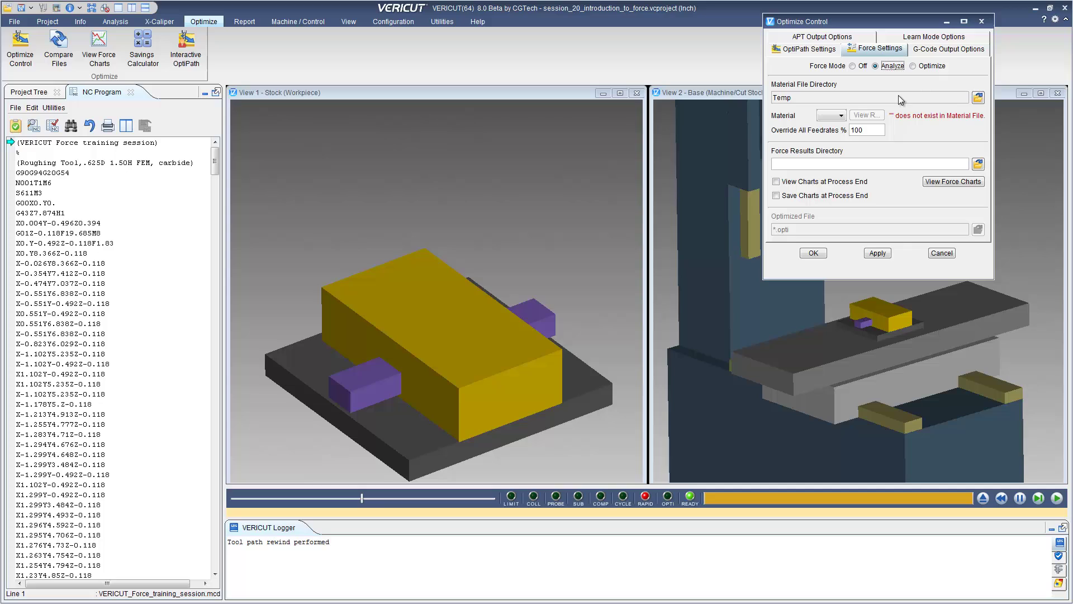
left_click(978, 98)
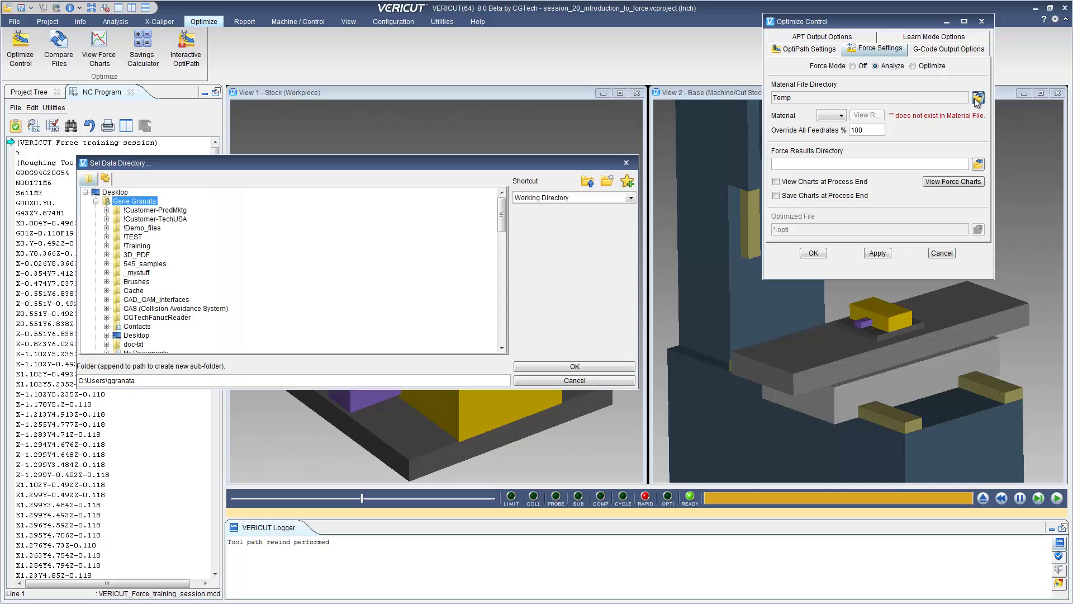
left_click(632, 198)
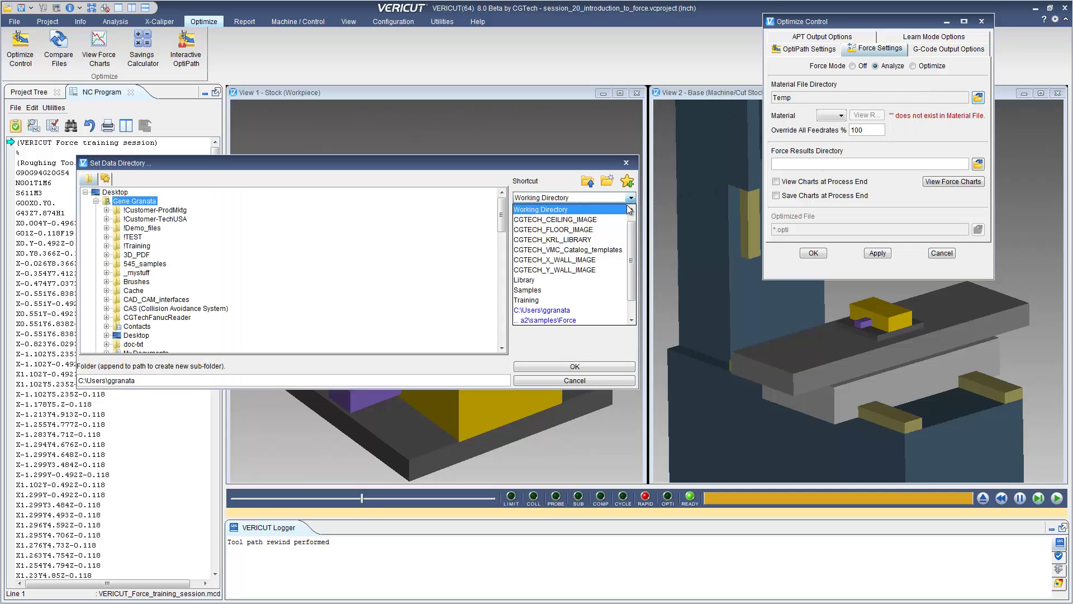
left_click(568, 290)
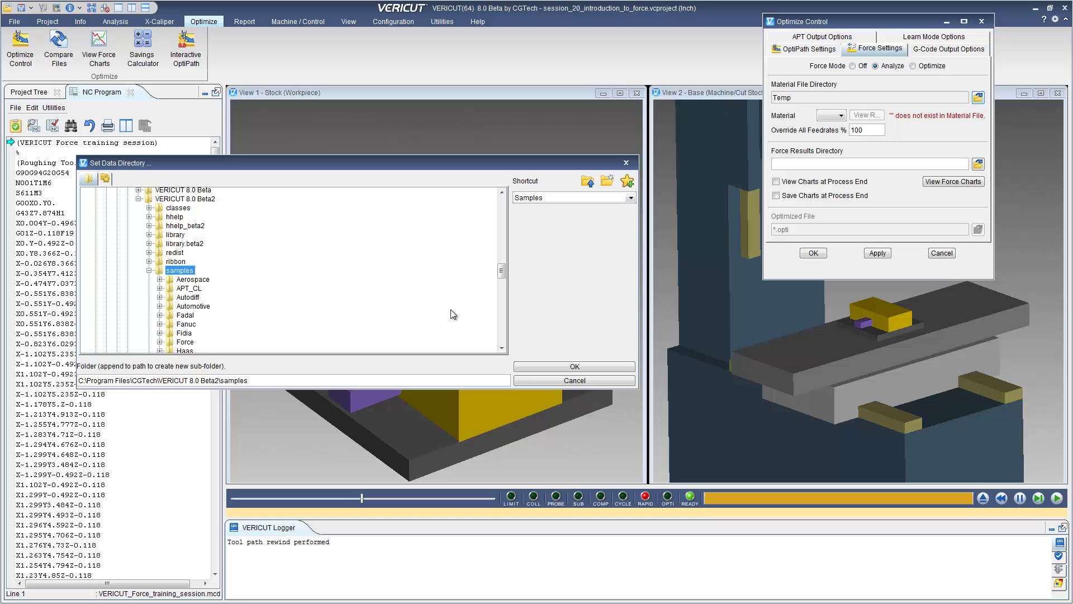
left_click(187, 342)
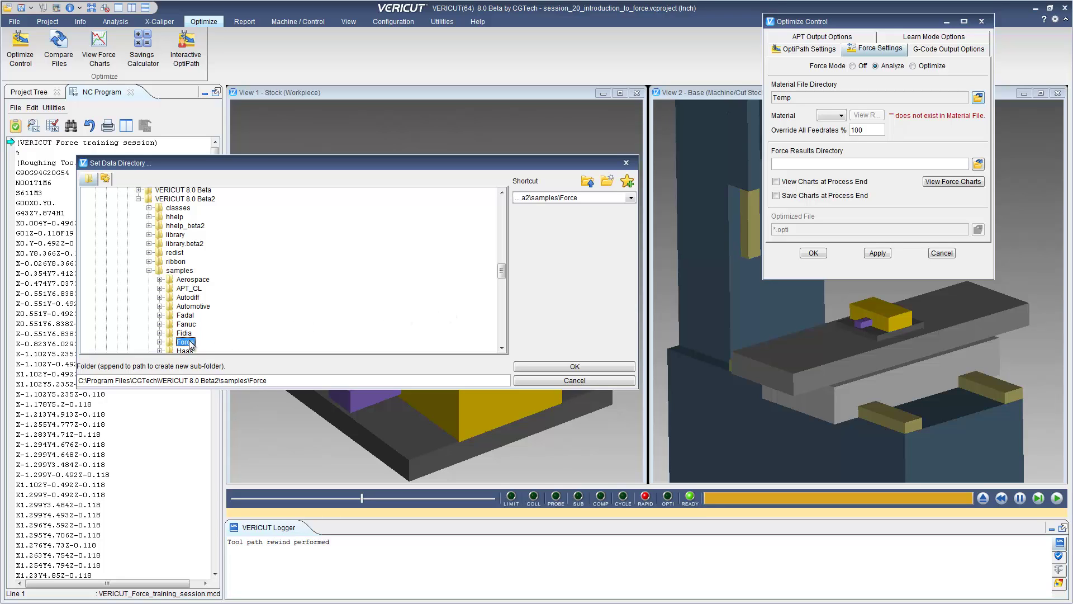
left_click(552, 364)
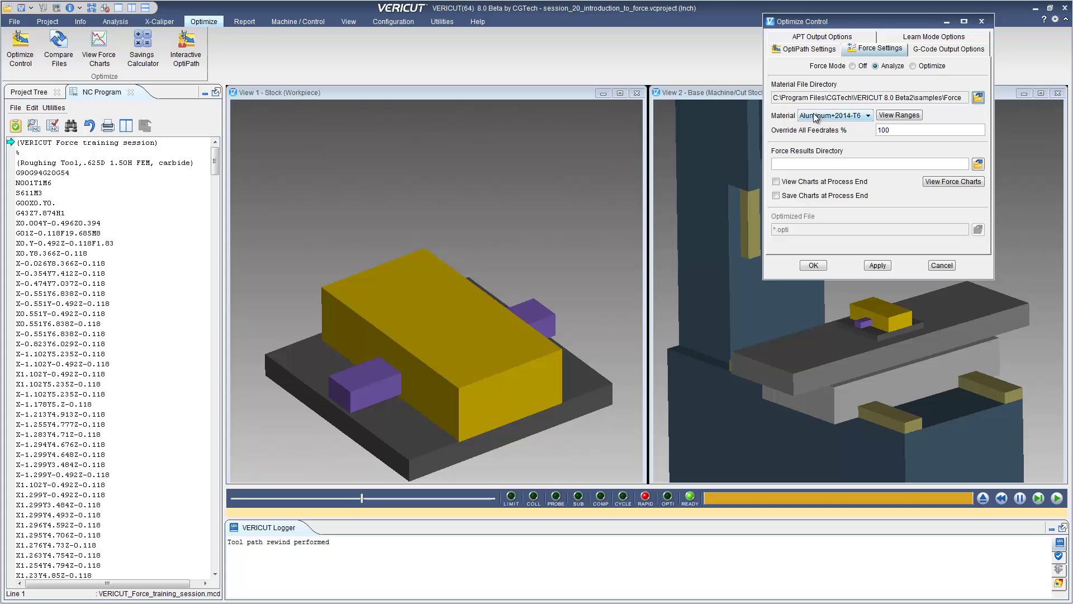
Choose Titanium+6AL-4V as the material and check its carbide straight tool optimization ranges
left_click(816, 117)
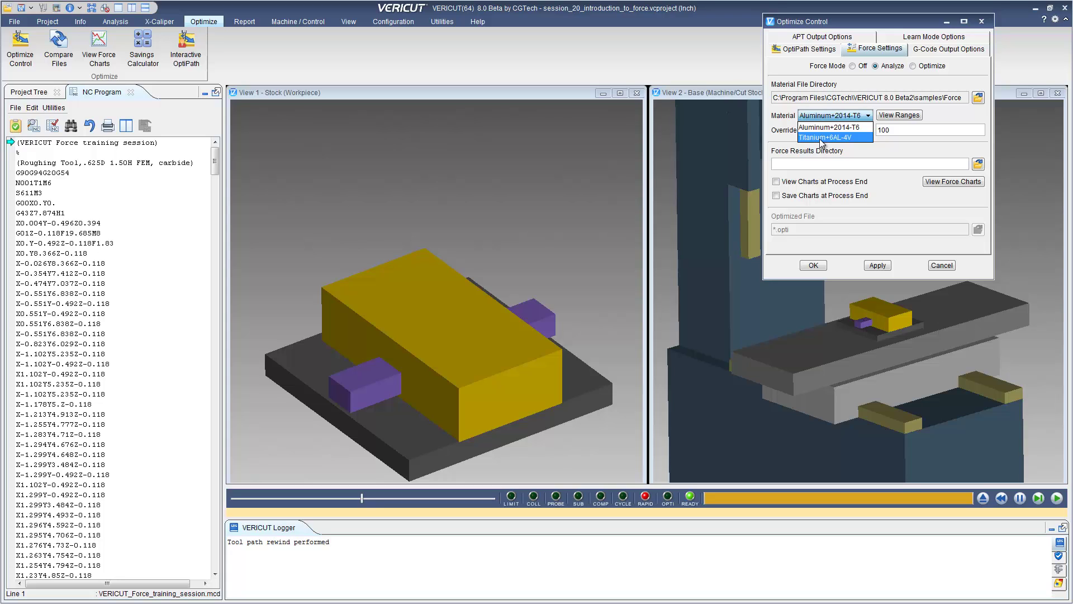
left_click(820, 140)
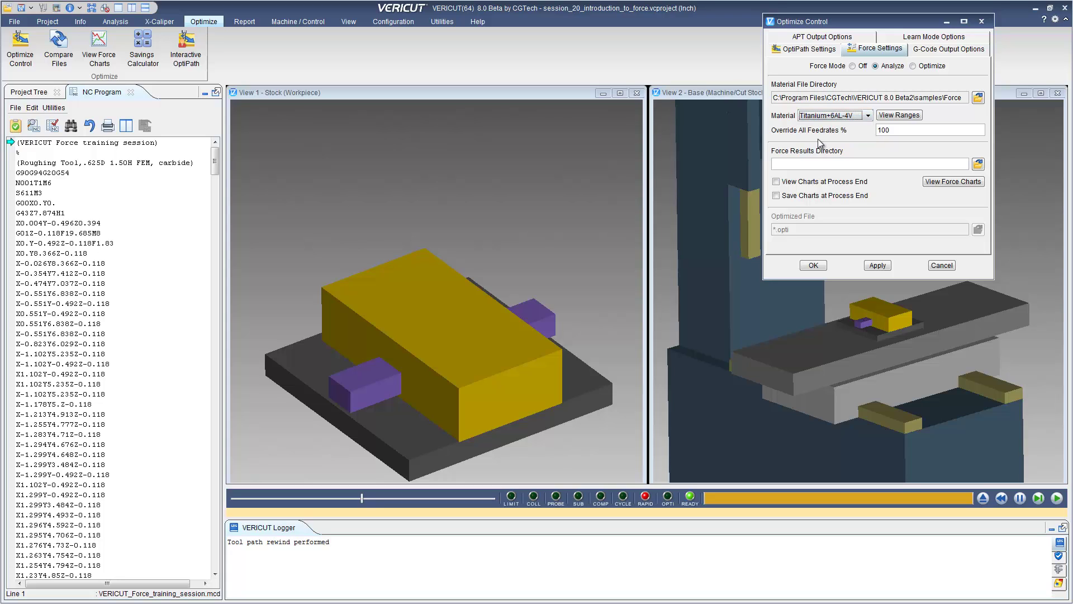
left_click(896, 116)
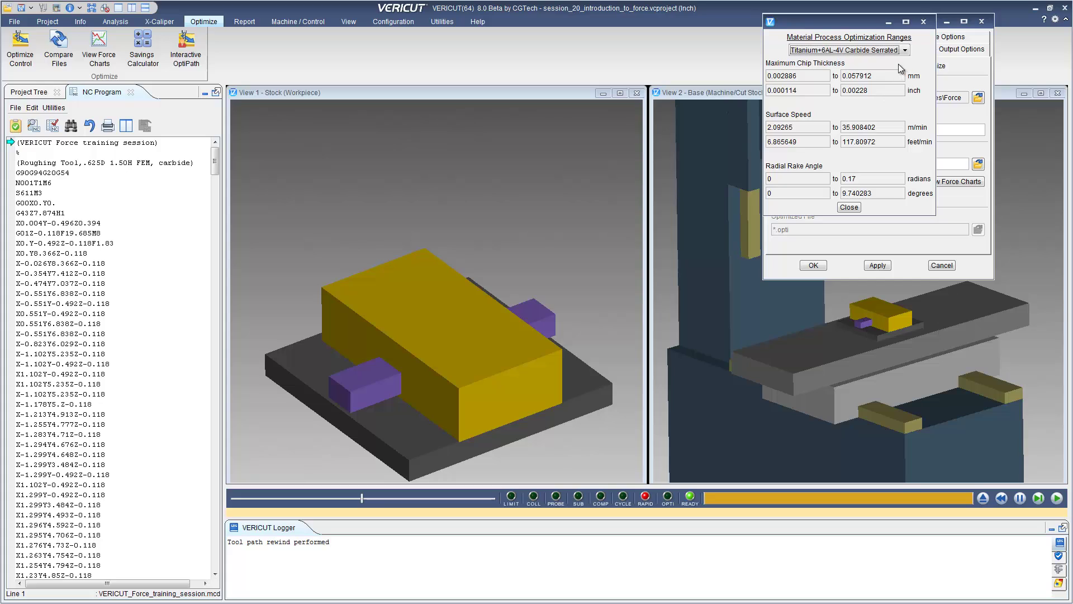
left_click(906, 50)
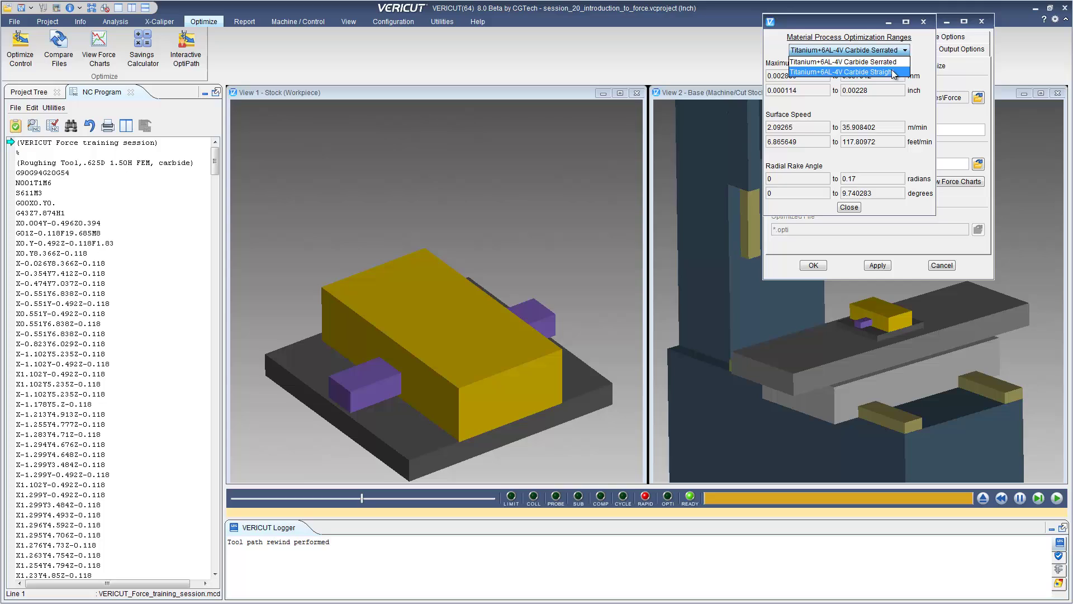
left_click(894, 73)
left_click(850, 207)
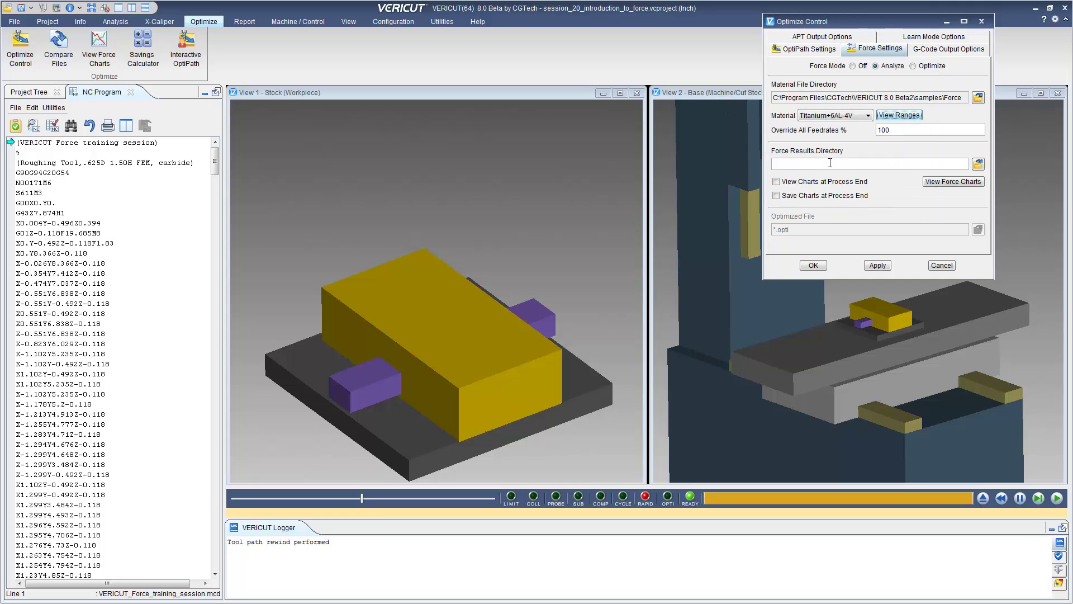
Send force results to the home folder and apply the force settings
left_click(979, 164)
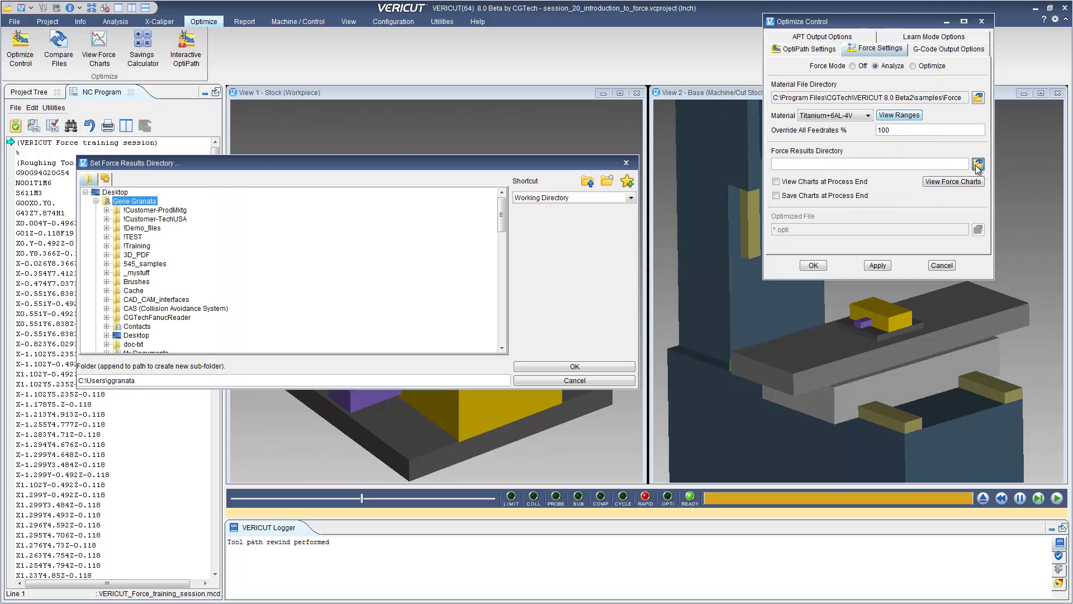
left_click(575, 367)
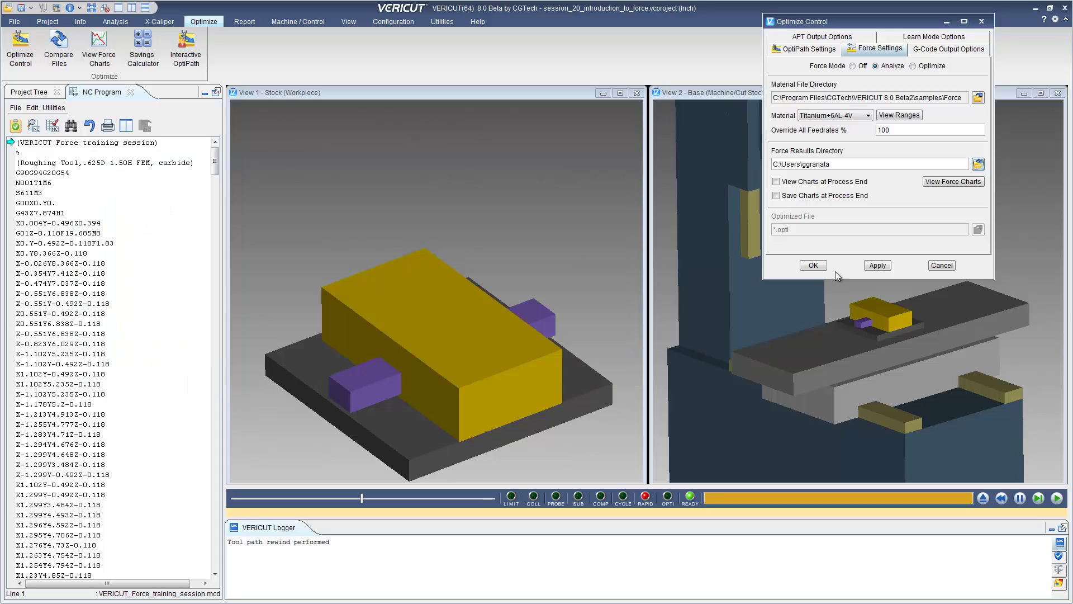
left_click(881, 266)
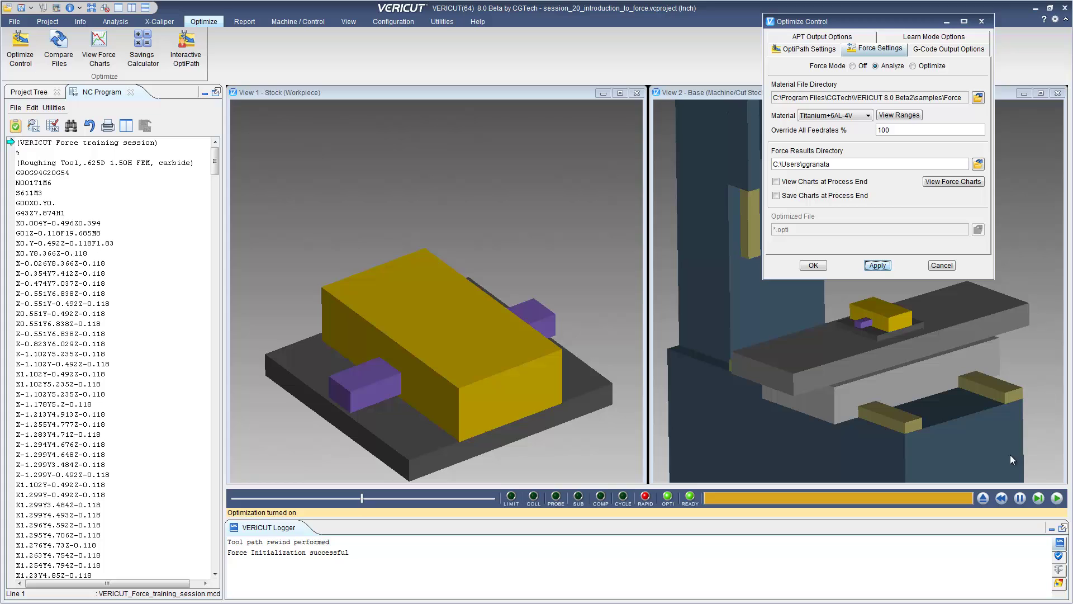
Run the cutting simulation to the end, then reopen Optimize Control's force settings
left_click(1057, 498)
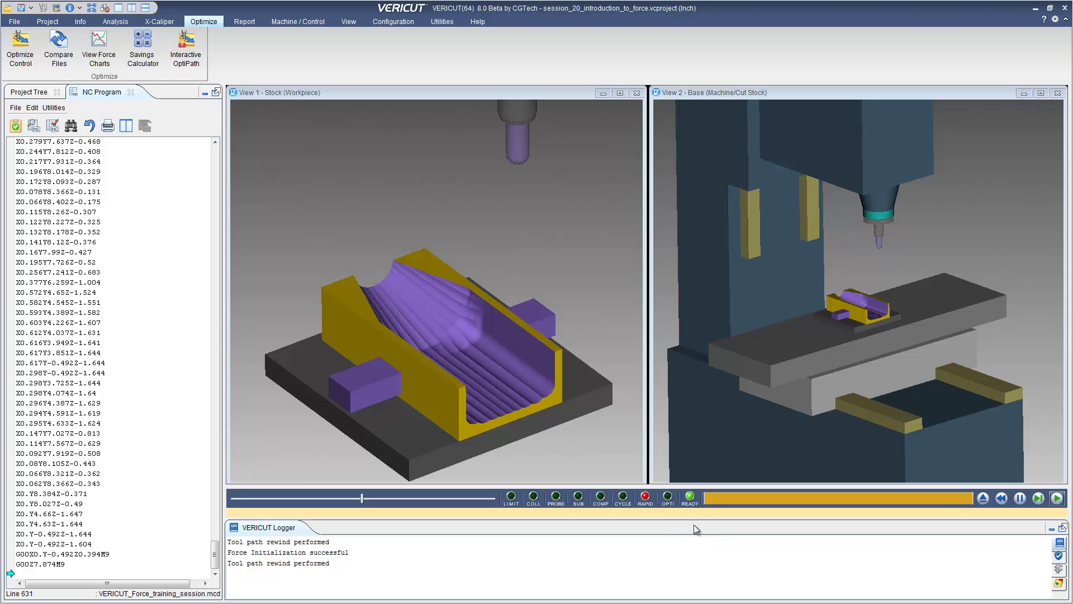
left_click(21, 49)
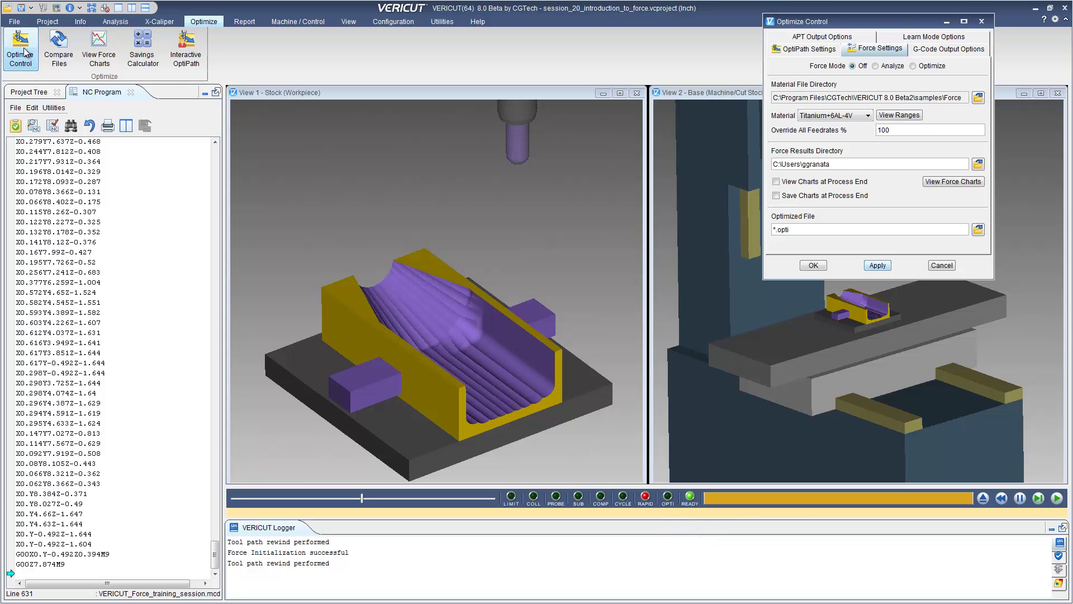
left_click(55, 49)
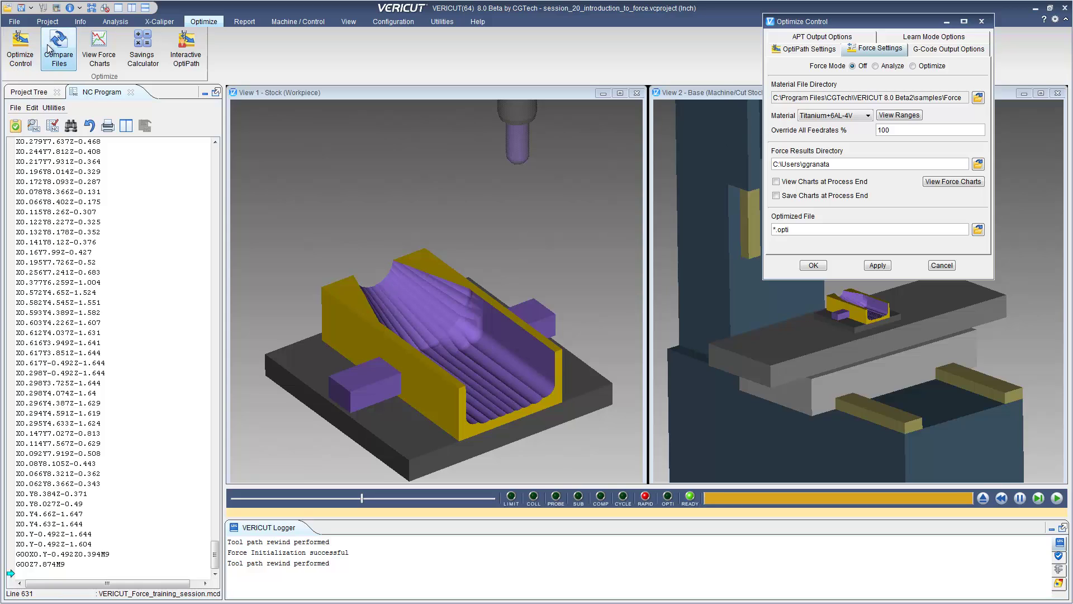
Chart the original program's force for tool 1 : (1) N001T1M6 and add a Maximum Chip Thickness chart
left_click(942, 182)
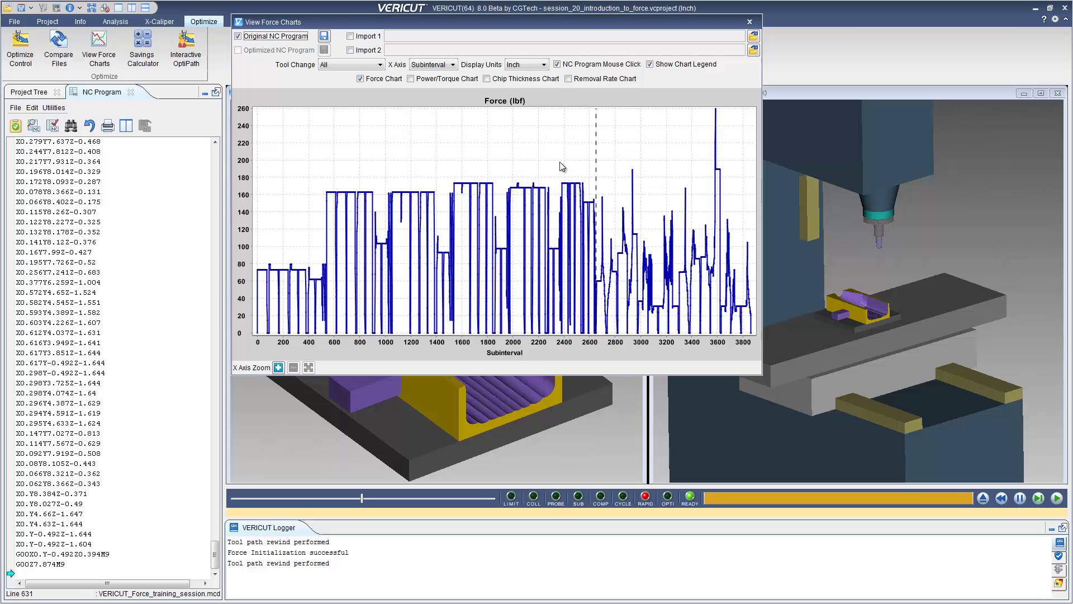
left_click(344, 65)
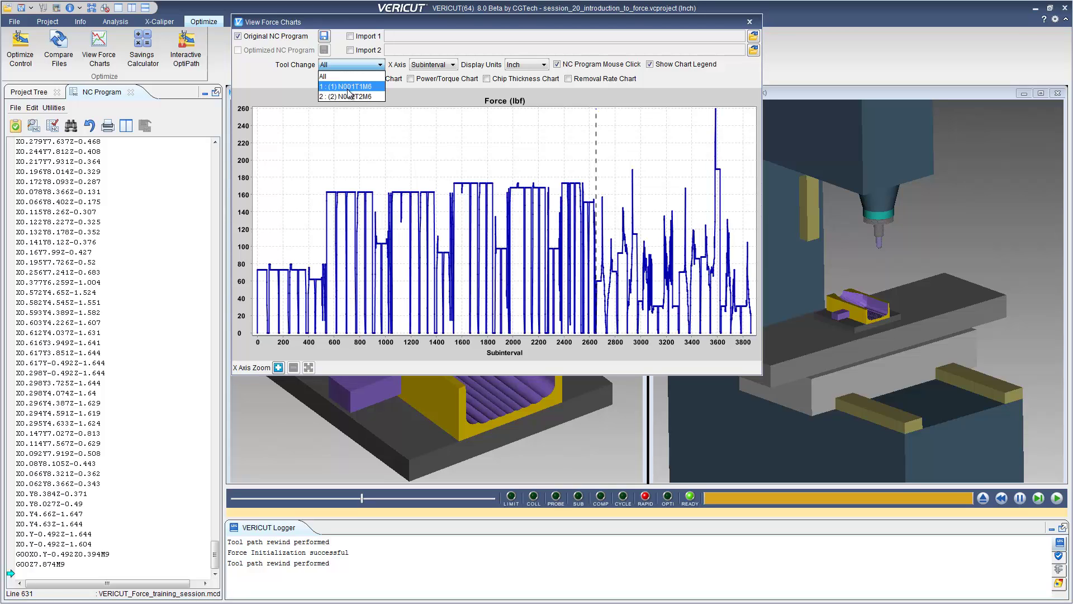
left_click(348, 86)
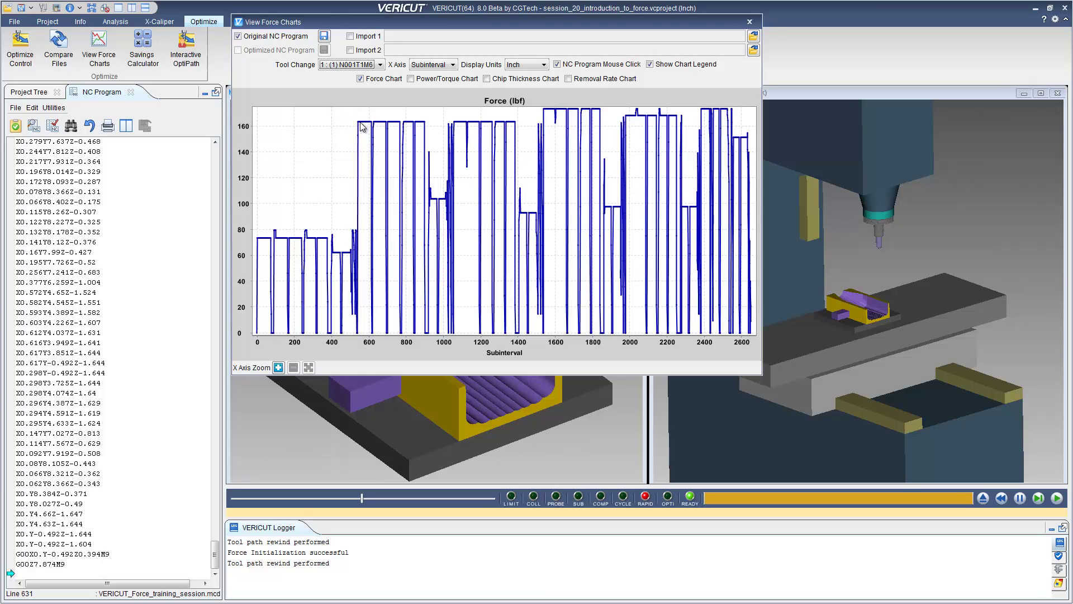
mouse_move(362, 127)
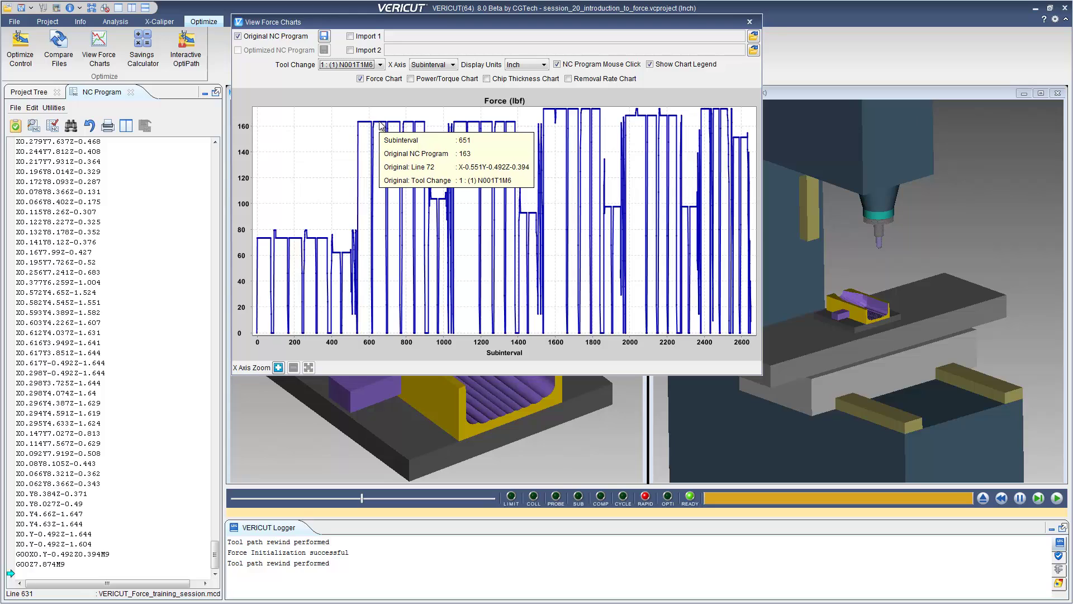
mouse_move(561, 116)
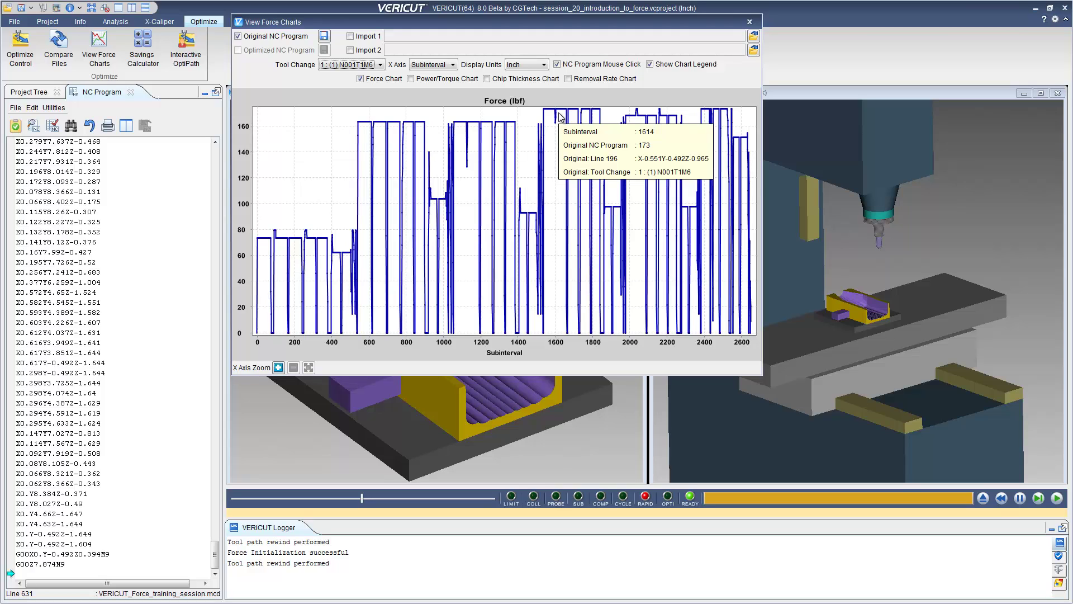
left_click(487, 79)
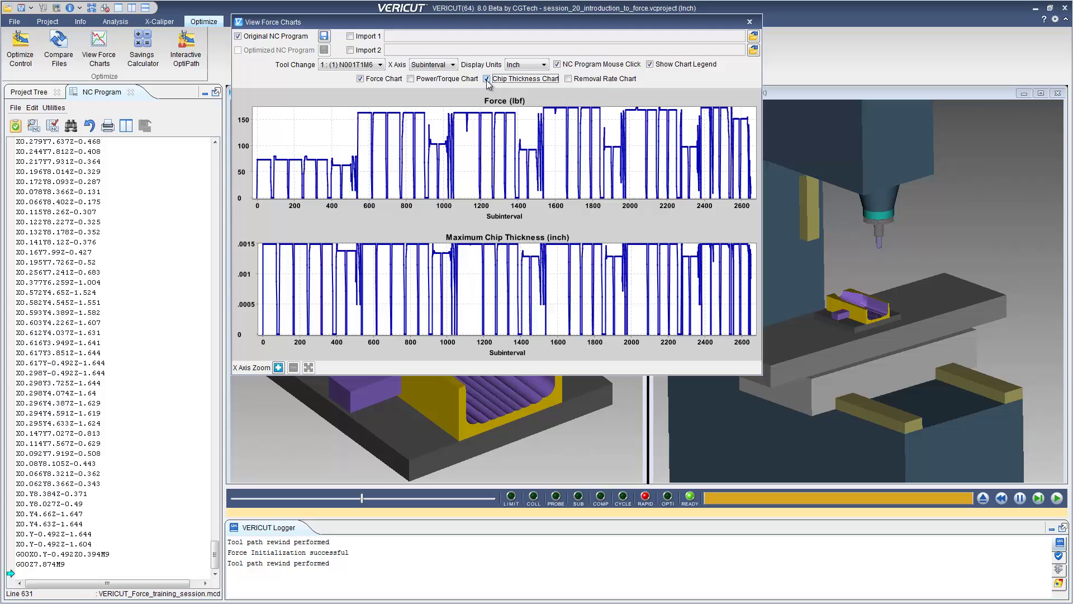
Pick points on the chip thickness chart to sync the NC listing, ending at line 260
left_click(471, 252)
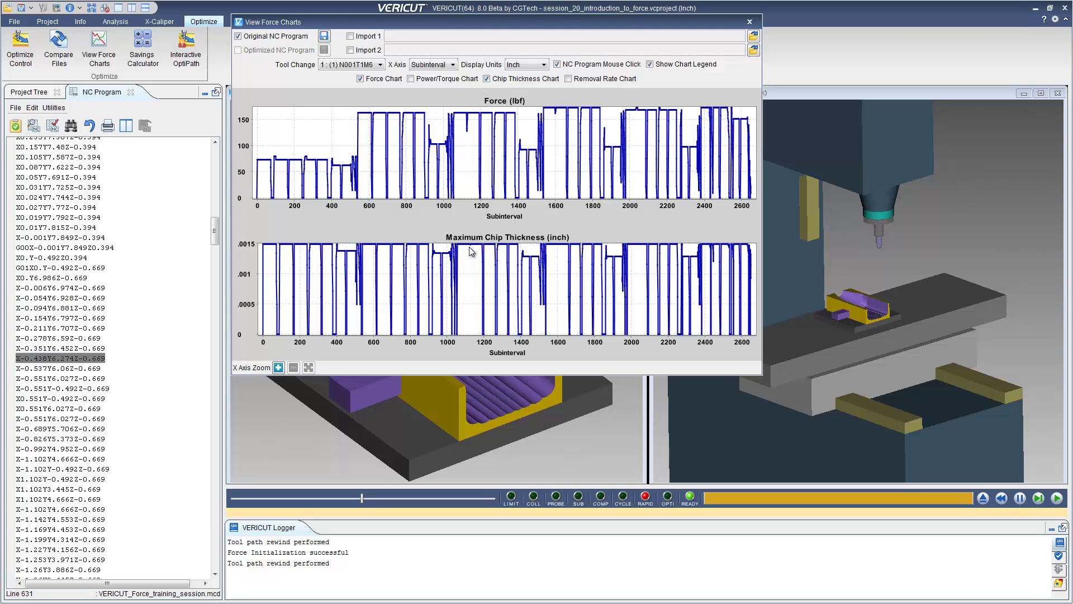
mouse_move(552, 251)
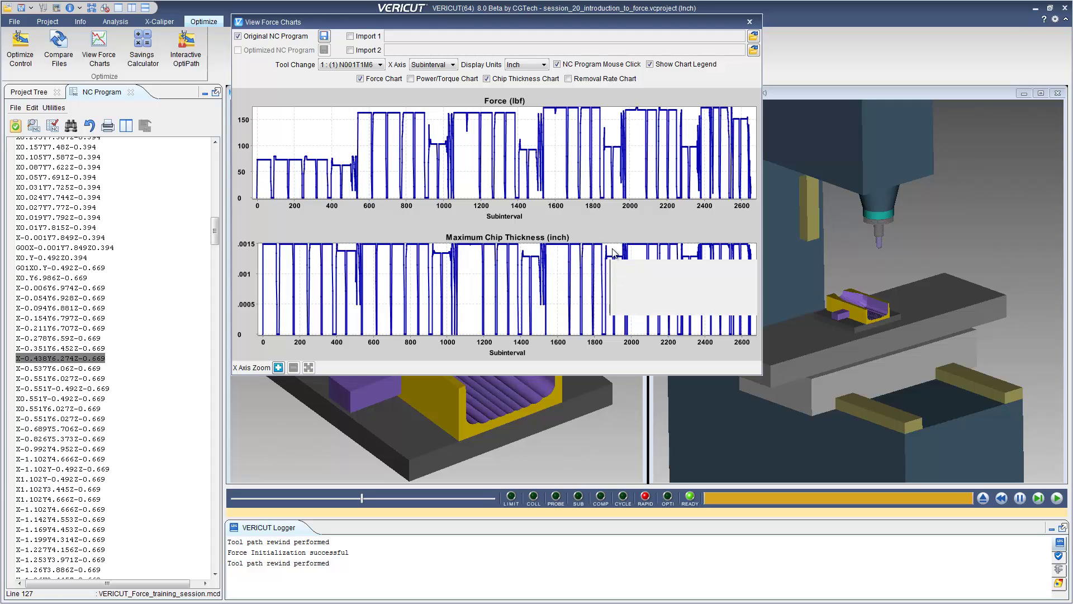
left_click(644, 249)
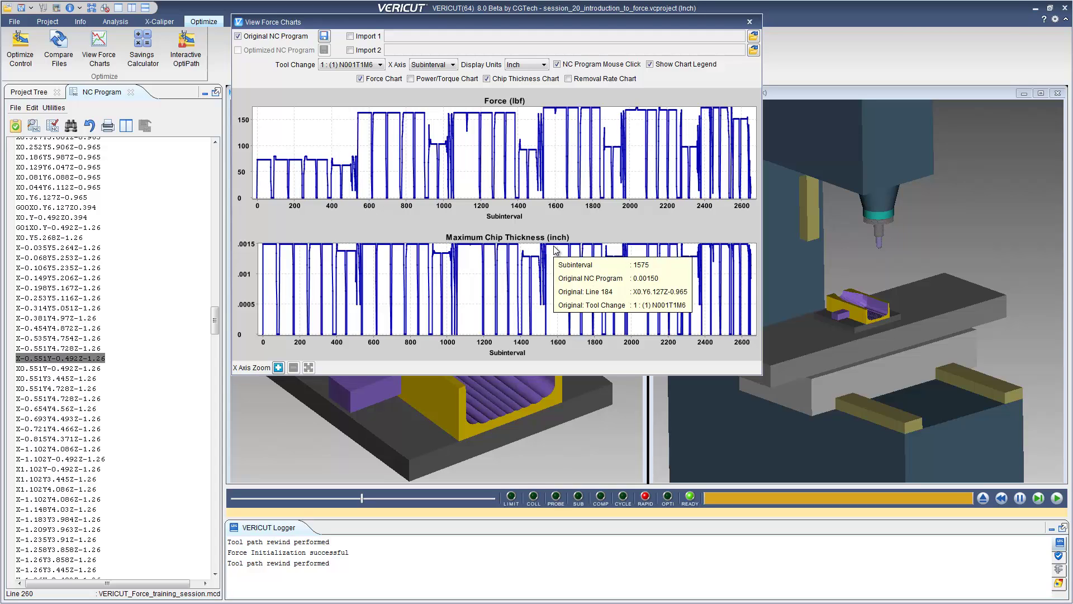
Inspect the charts for tool 2 : (2) N002T2M6, then close View Force Charts
left_click(380, 65)
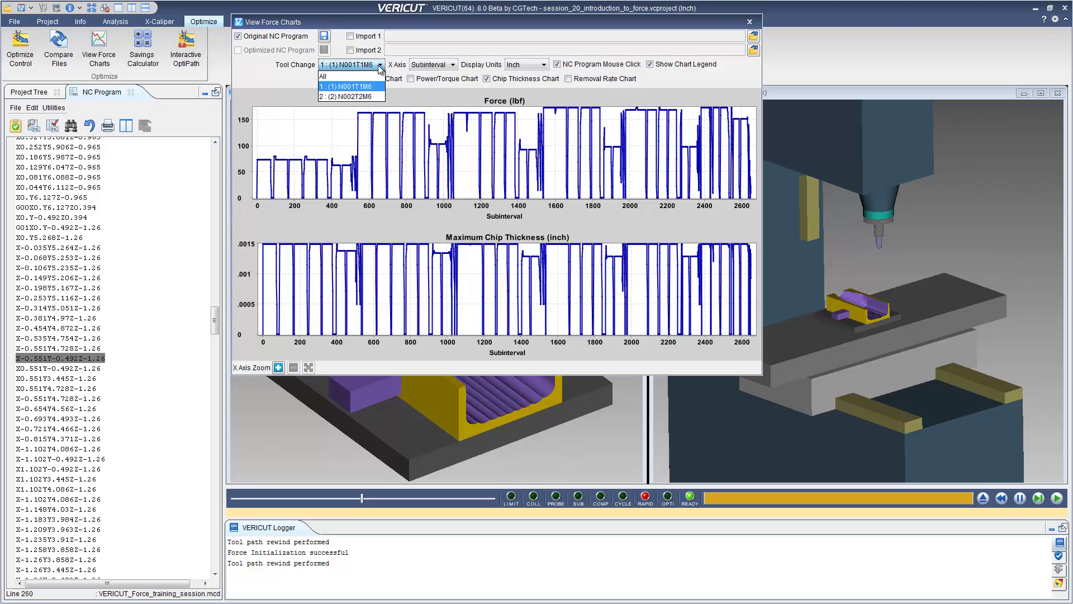
left_click(350, 97)
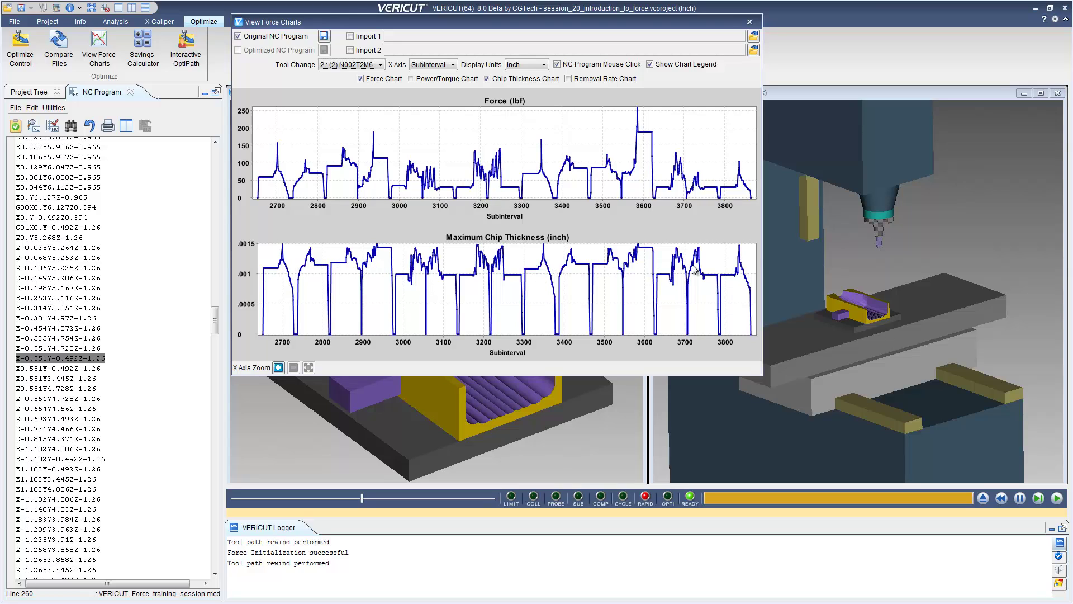
left_click(750, 21)
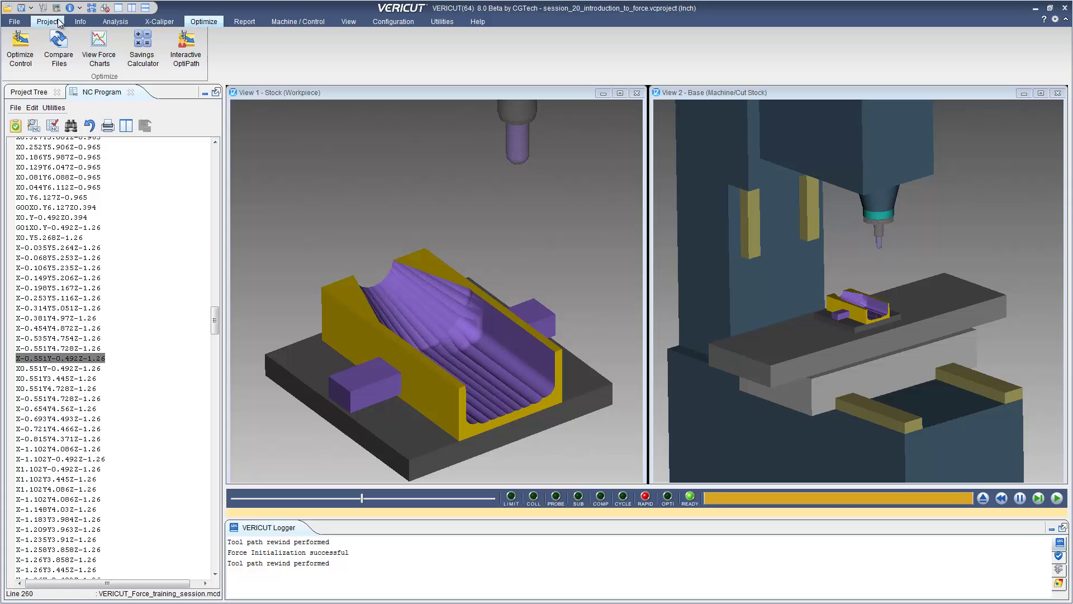
Give tool 1 a 0.002 inch Chip Thickness Limit and 200 lbf Force Limit in Tool Manager
left_click(43, 10)
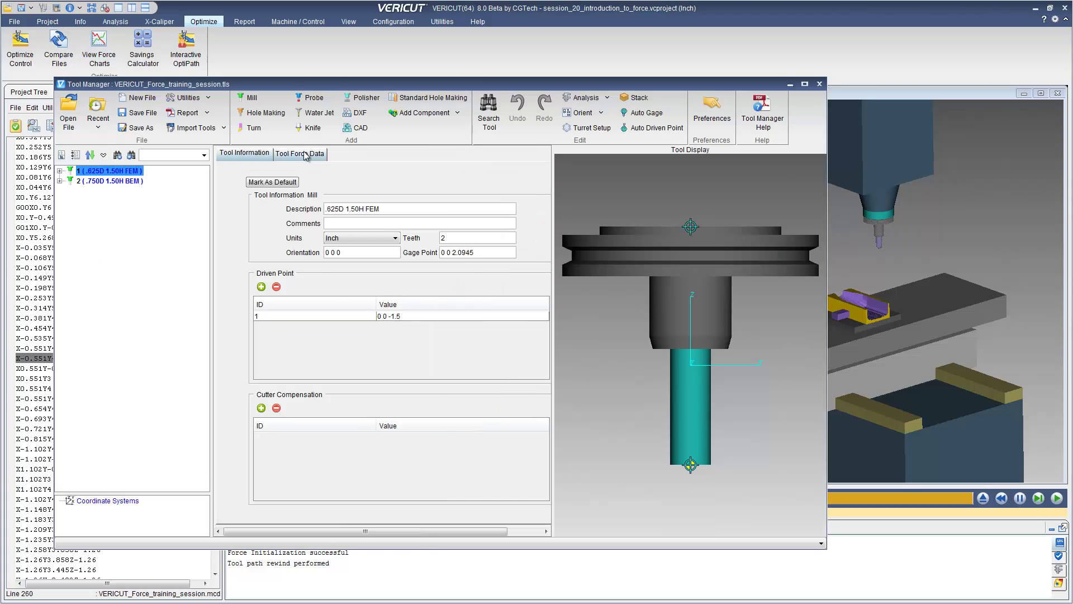
left_click(306, 153)
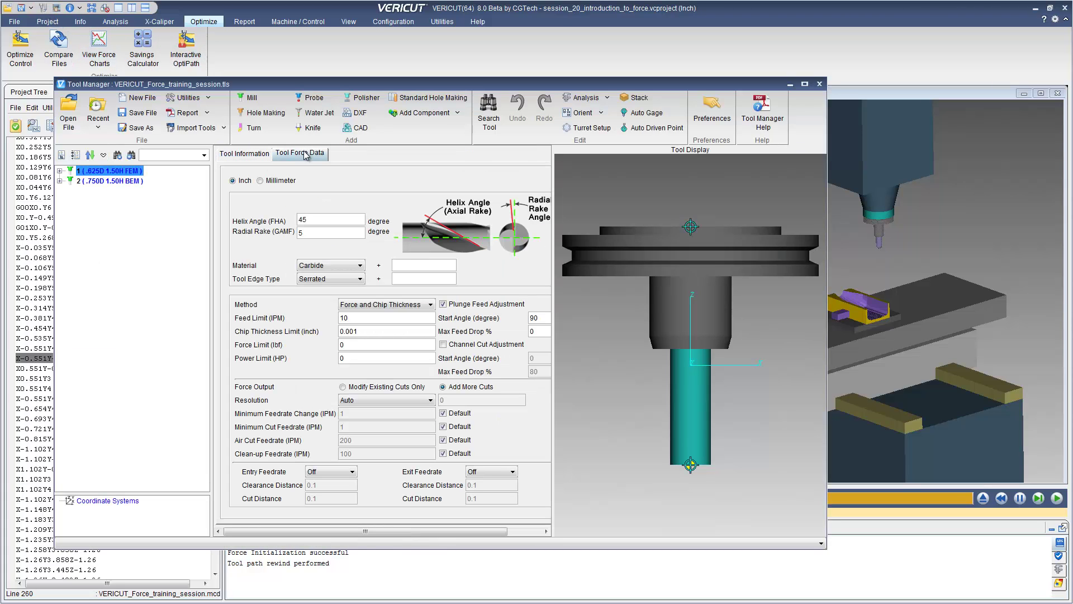
left_click(385, 332)
left_click(385, 332)
left_click(373, 344)
Set tool 2's Chip Thickness Limit to 0.002 inch and Force Limit to 220 lbf
left_click(121, 180)
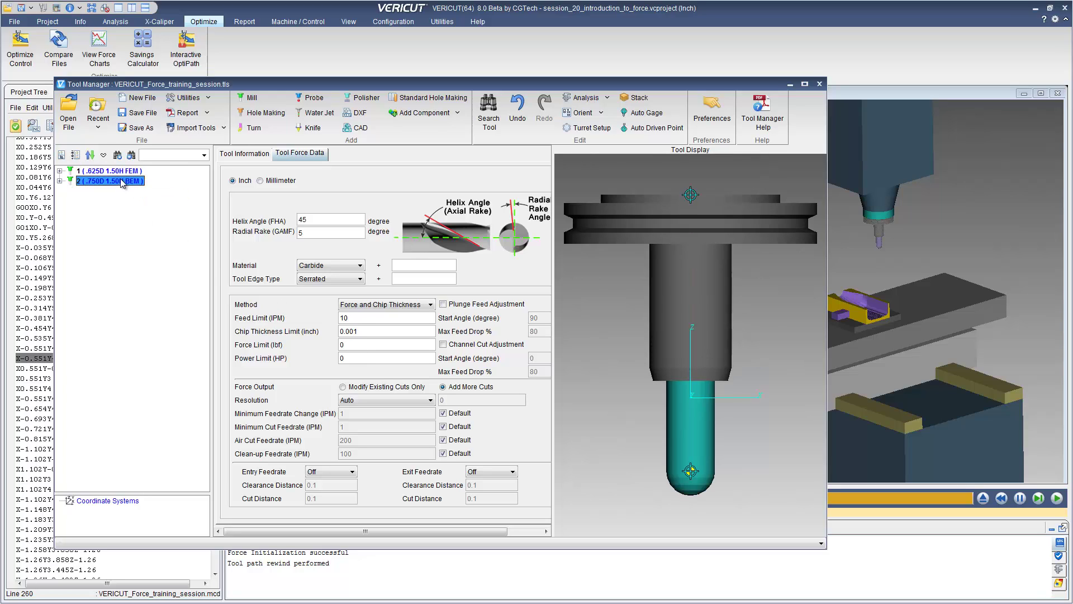
left_click(371, 331)
type("22")
key("Tab")
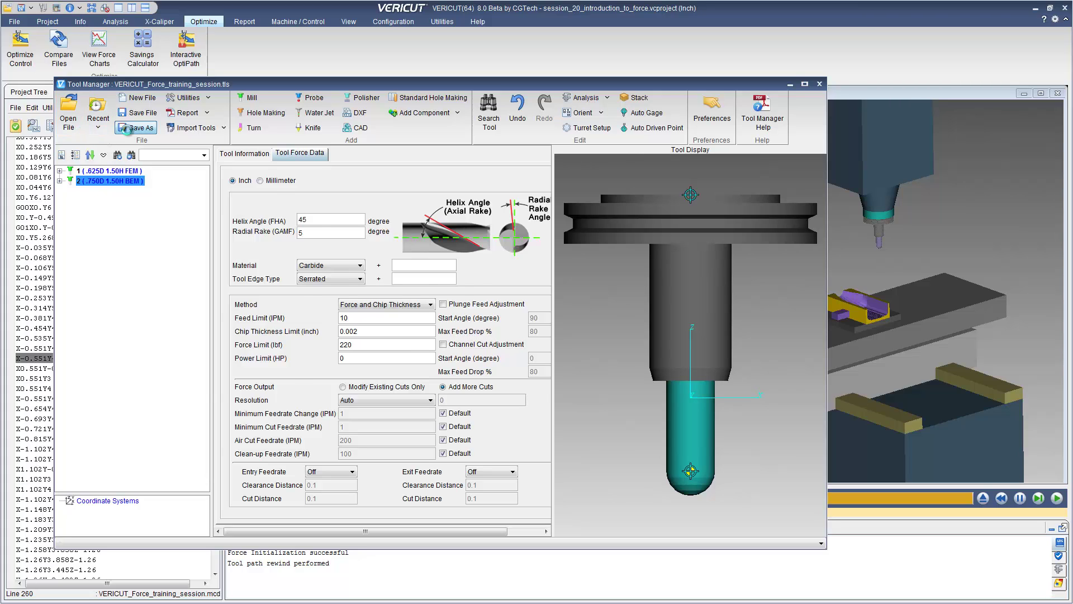
Save the tool library as test.tls, overwriting the existing file, and close Tool Manager
left_click(136, 127)
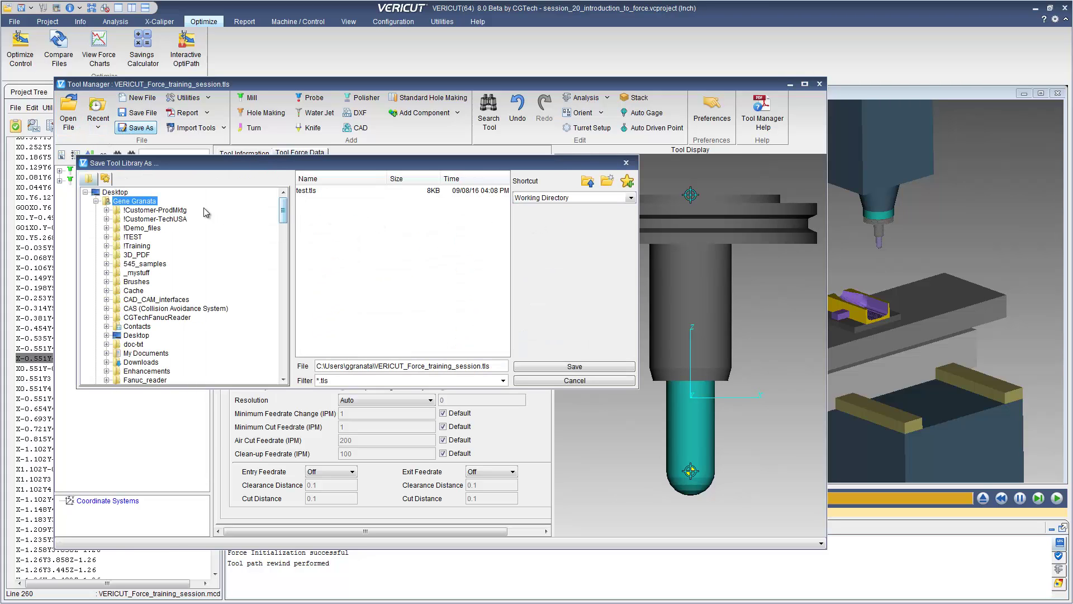
left_click(308, 192)
left_click(615, 366)
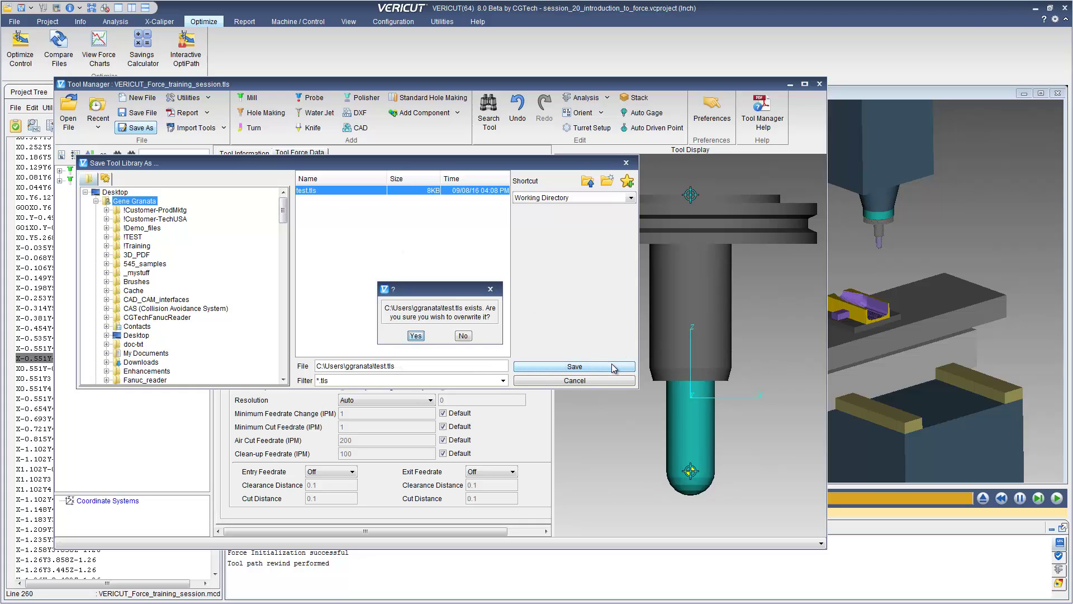
left_click(415, 336)
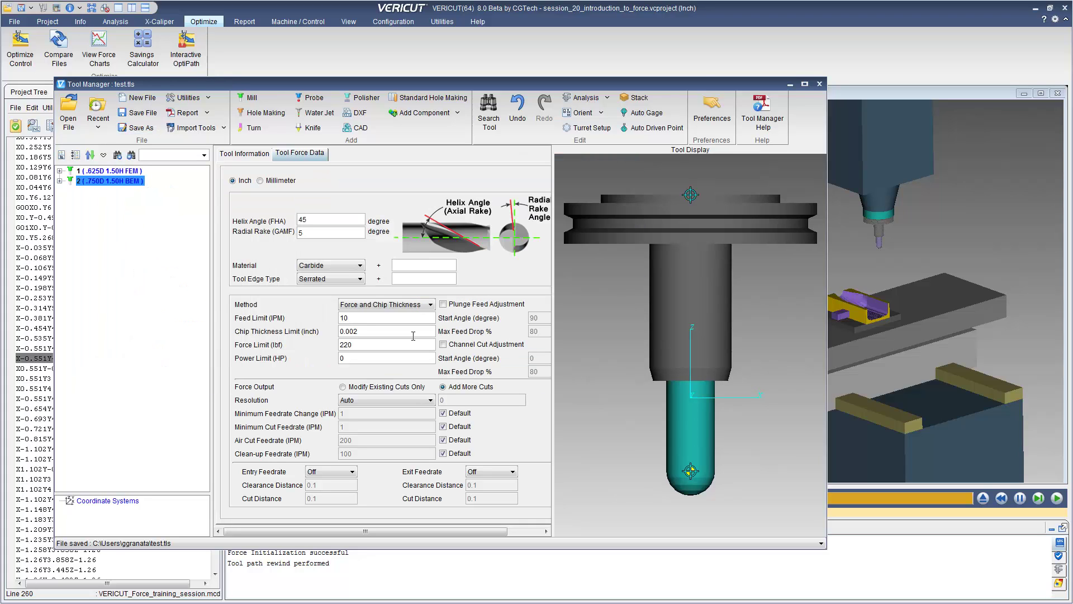
left_click(820, 84)
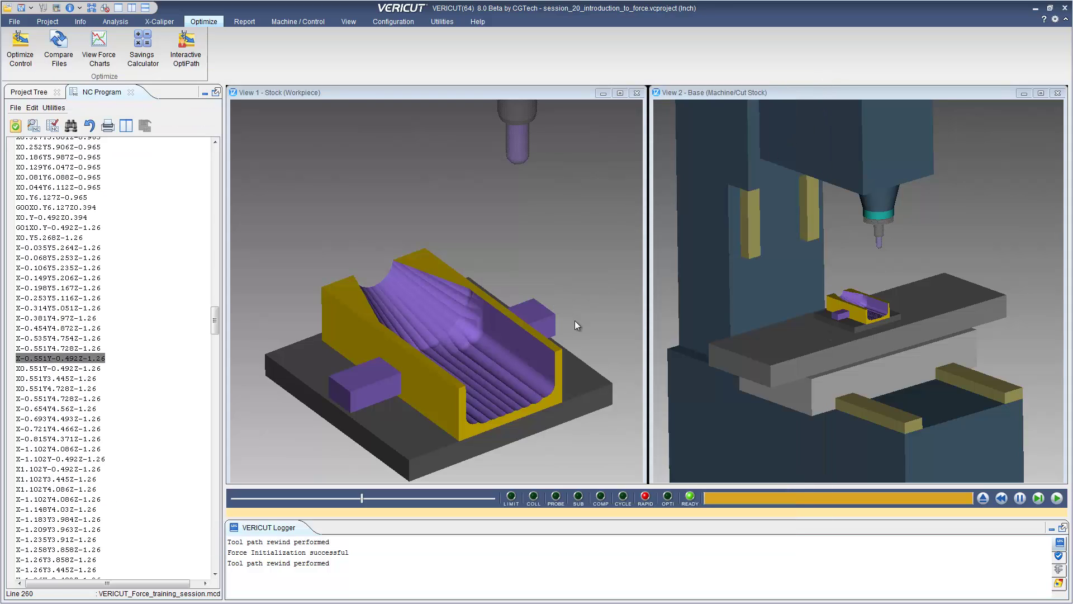
Reset to uncut stock, switch Force Mode to Optimize, apply, and play the simulation to the end
left_click(985, 497)
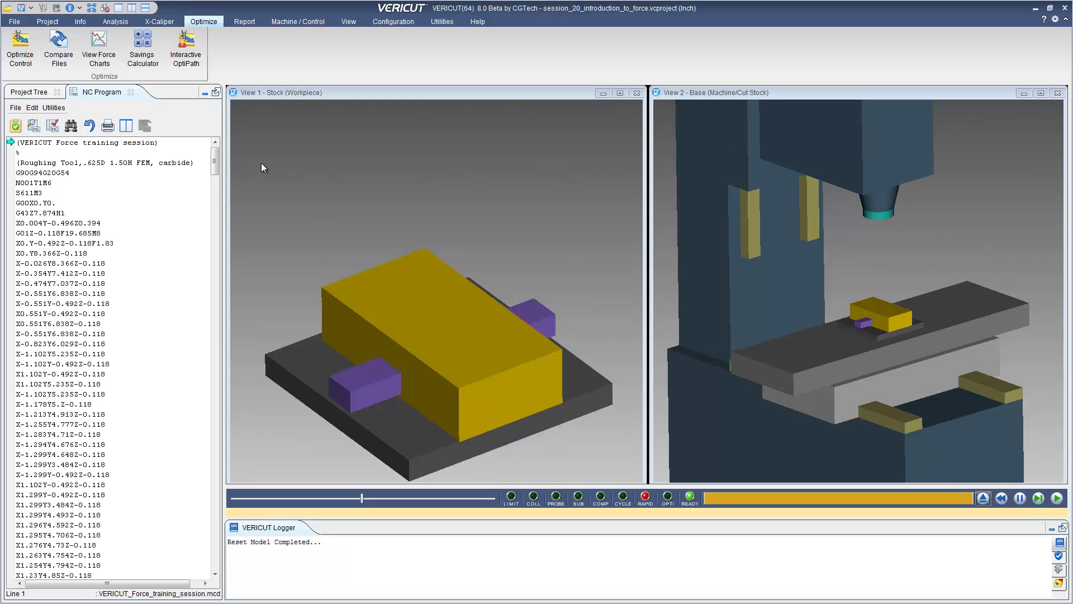
left_click(20, 48)
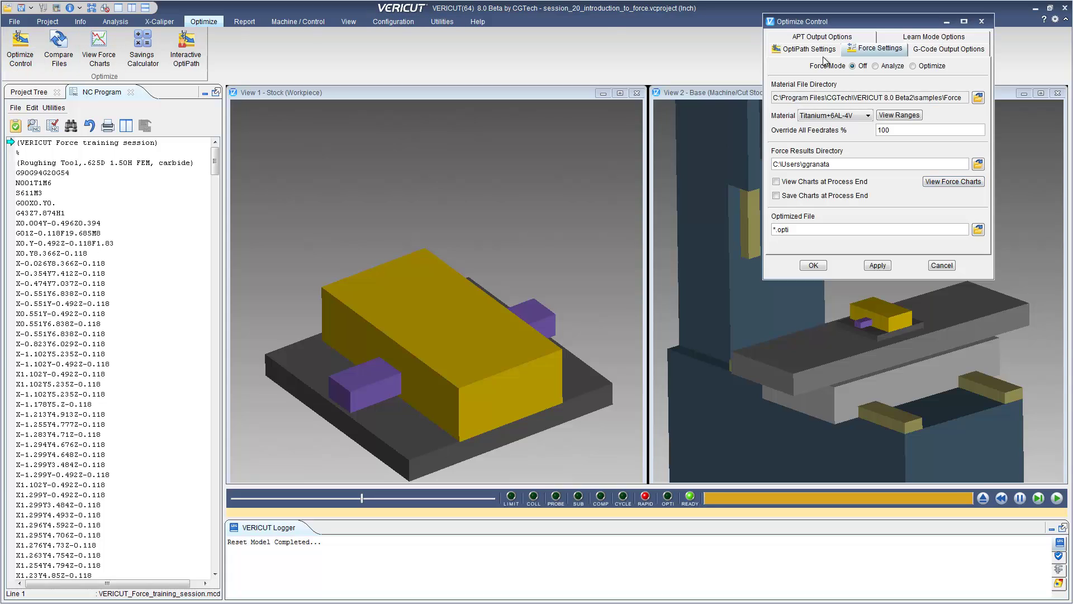
left_click(912, 67)
left_click(878, 265)
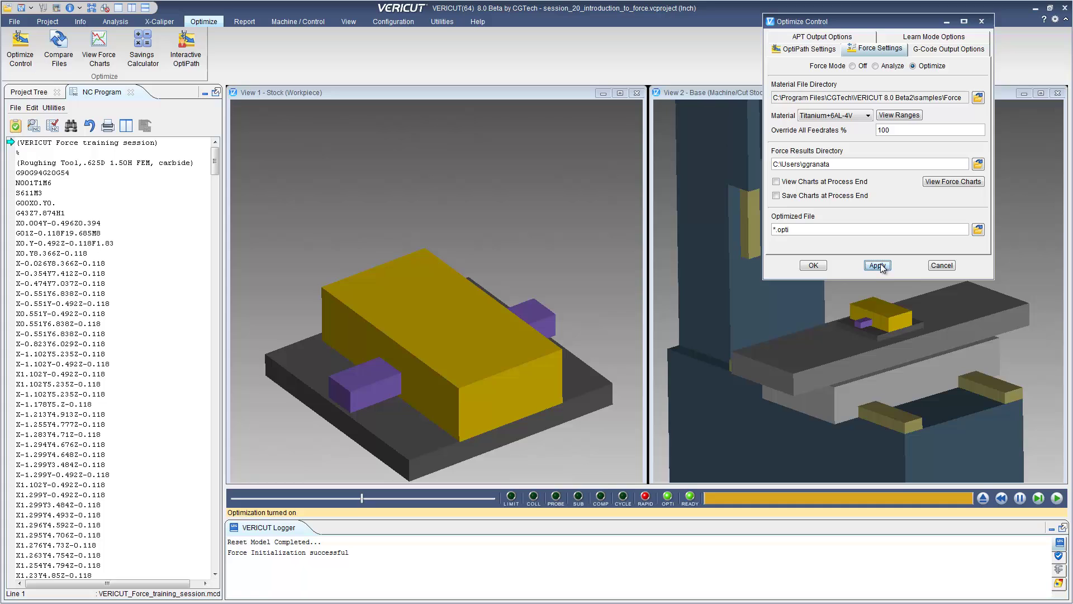
left_click(1057, 497)
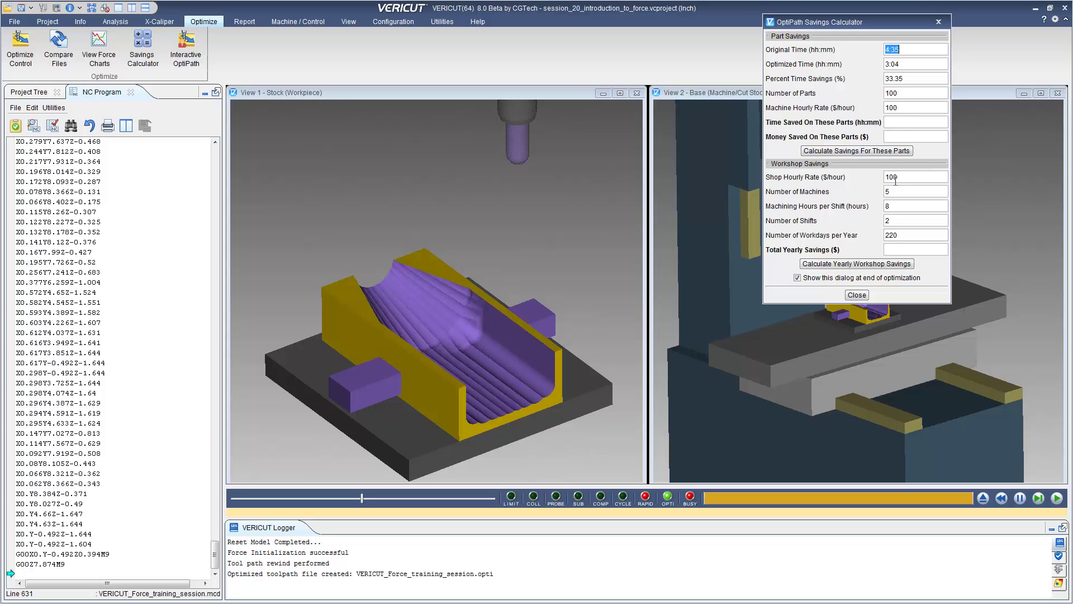
Close the OptiPath Savings Calculator showing 4:36 versus 3:04, a 33.35% saving
left_click(856, 296)
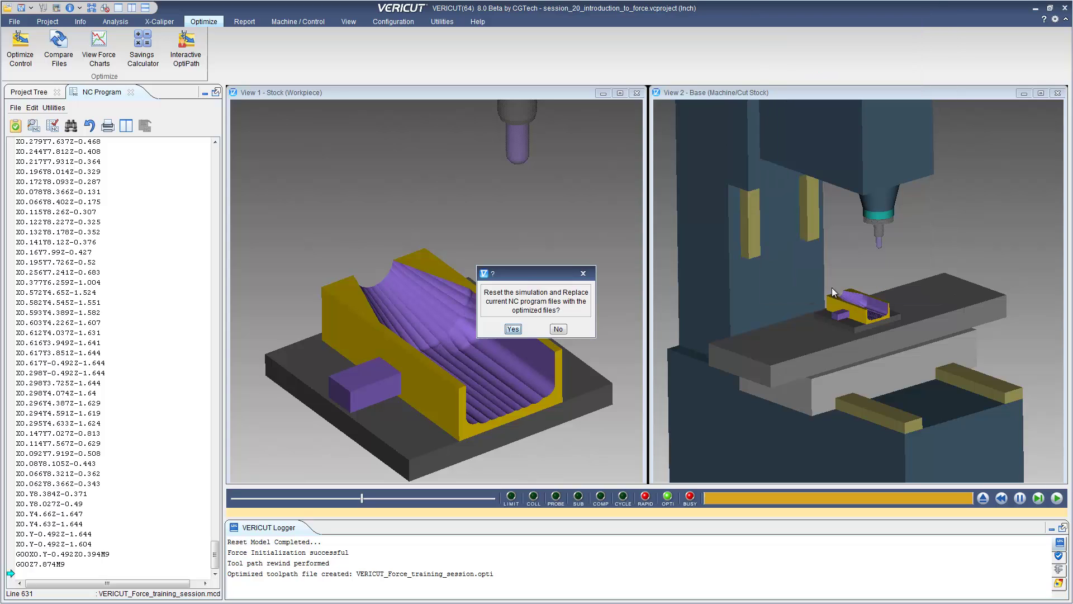
Keep the current NC programs and chart original vs optimized force for tool N001T1M6 only
left_click(558, 329)
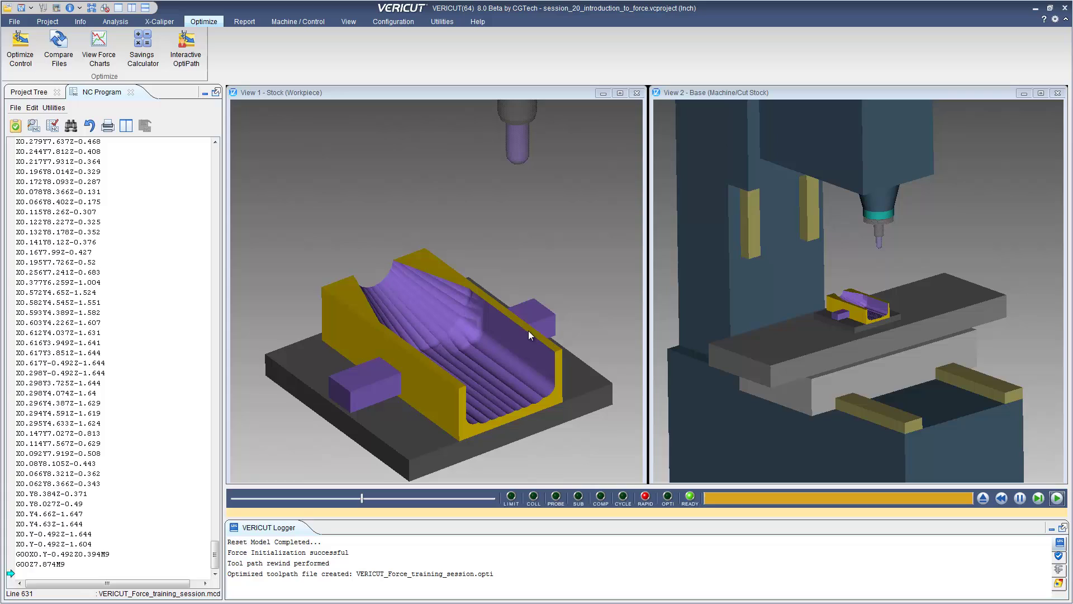
left_click(21, 57)
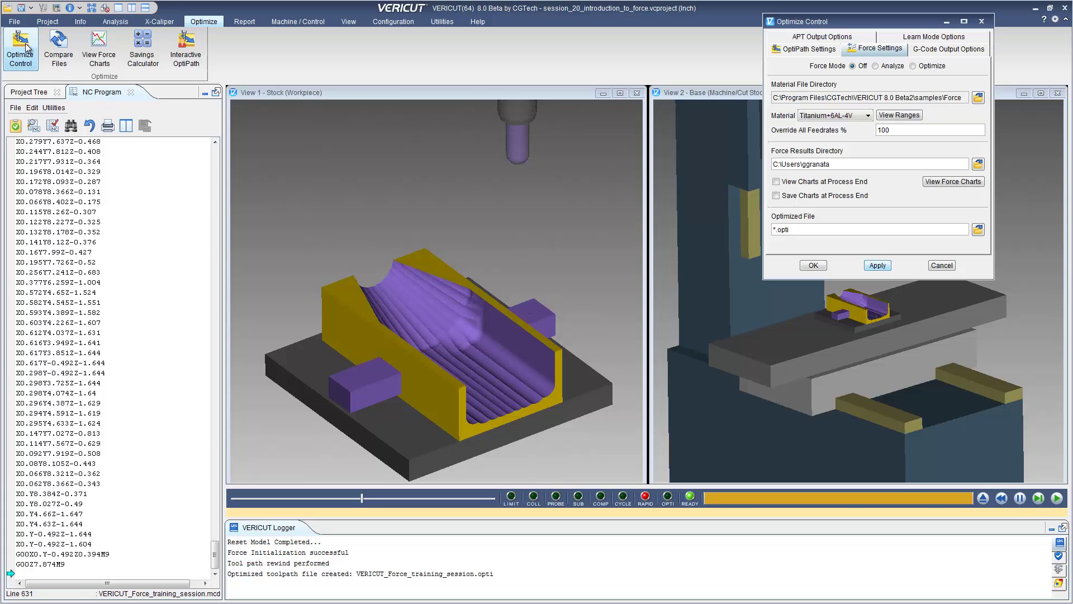
left_click(956, 181)
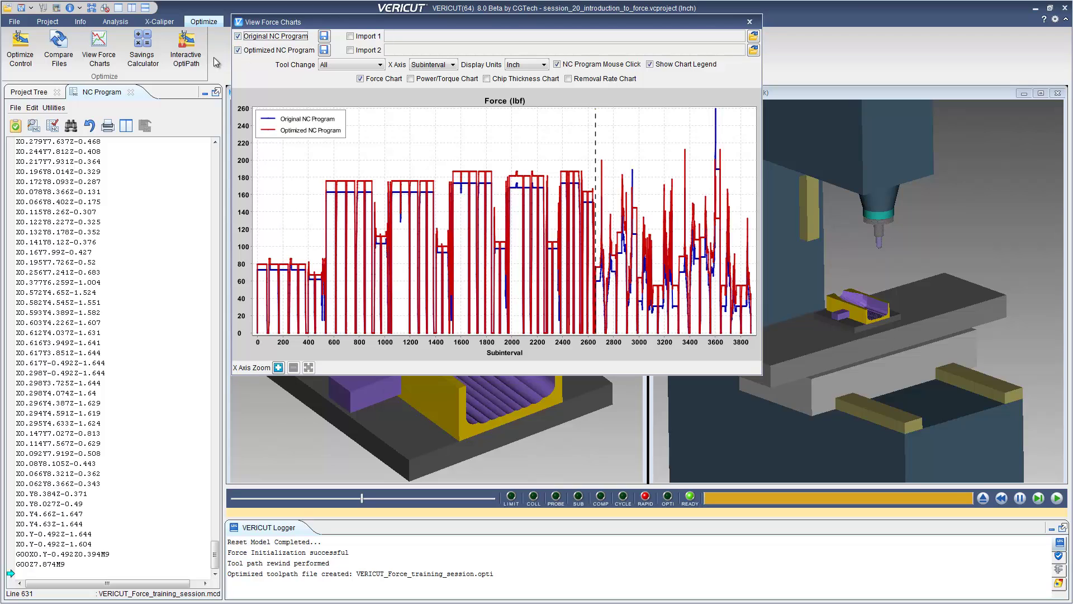
left_click(343, 66)
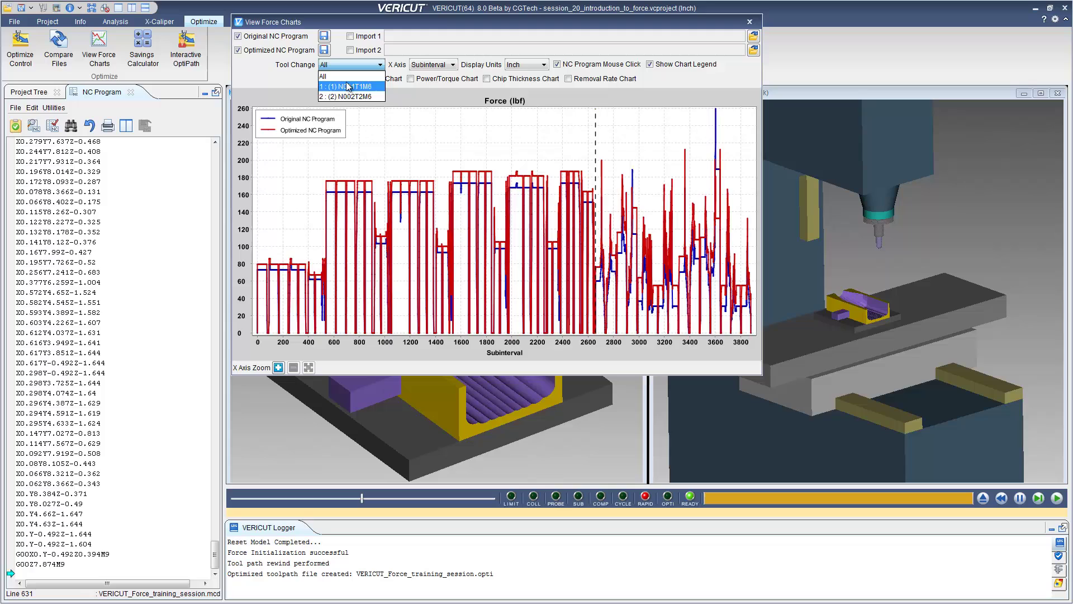
left_click(346, 86)
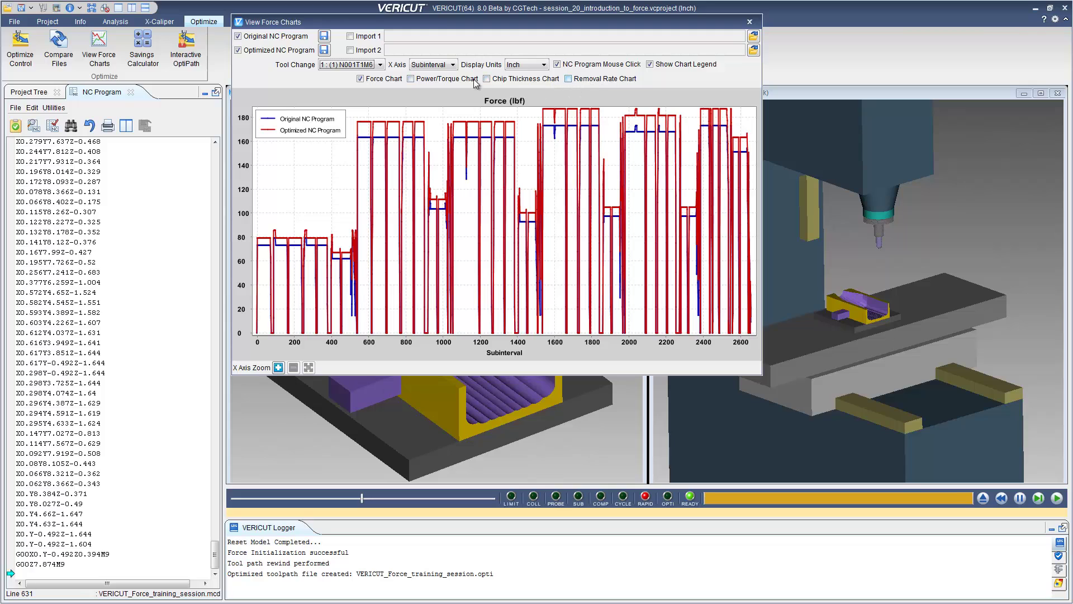
Show the Maximum Chip Thickness chart with the Force chart and read values near 0.0015 inch
left_click(360, 79)
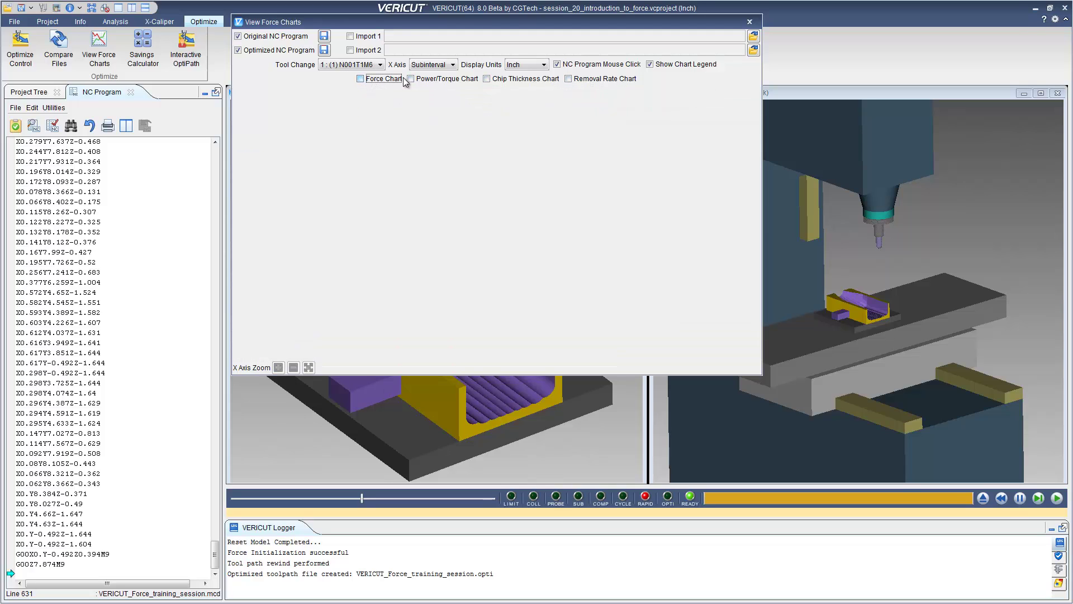
left_click(487, 79)
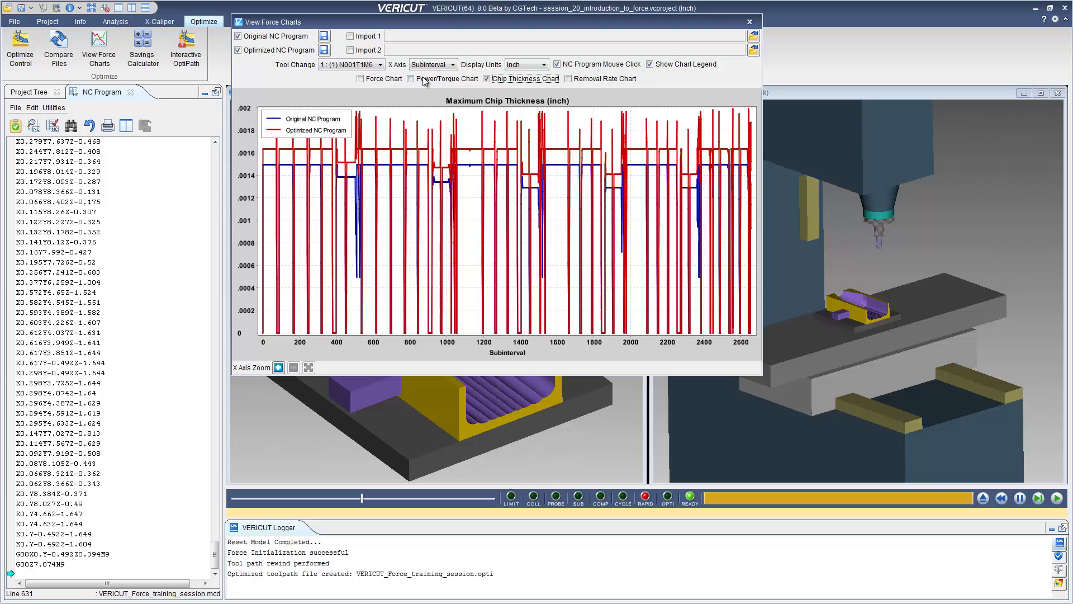
left_click(361, 78)
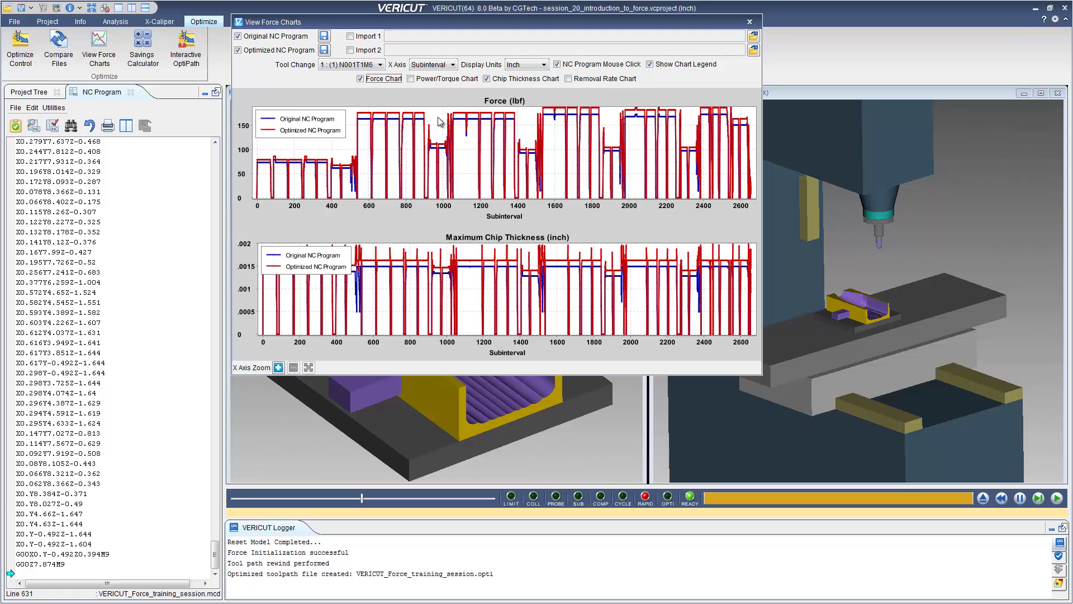
mouse_move(478, 122)
mouse_move(658, 138)
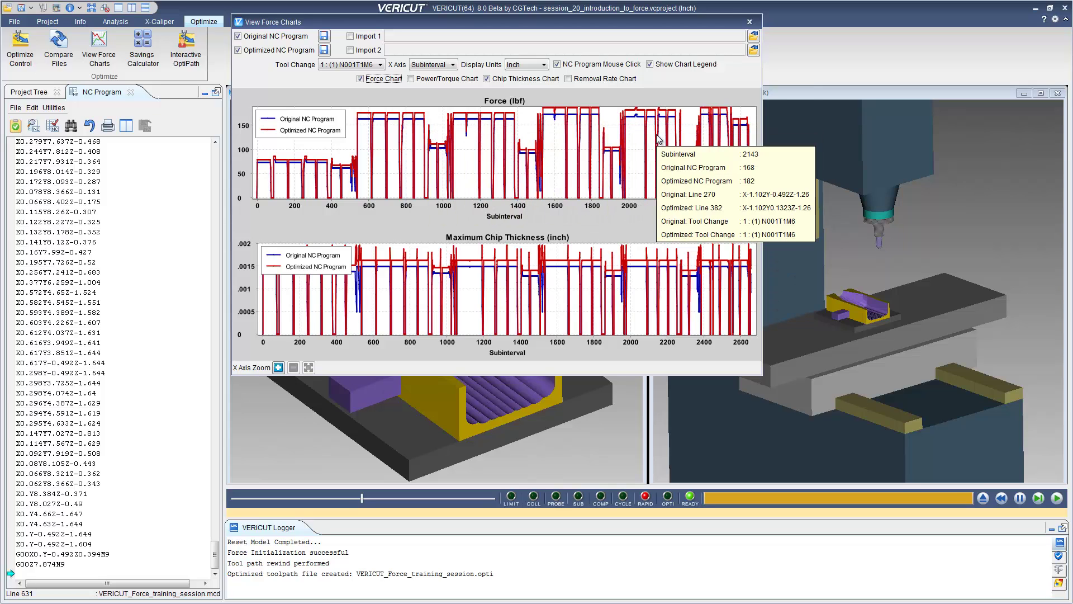
Compare VERICUT_Force_training_session.mcd against its optimized .opti file in Compare Files
left_click(750, 22)
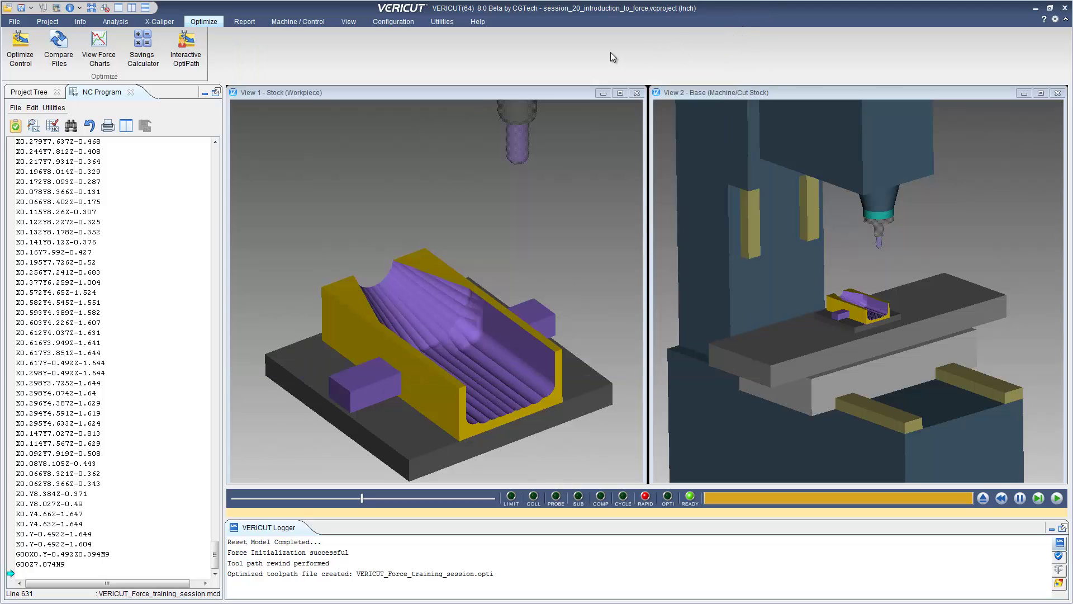
left_click(67, 52)
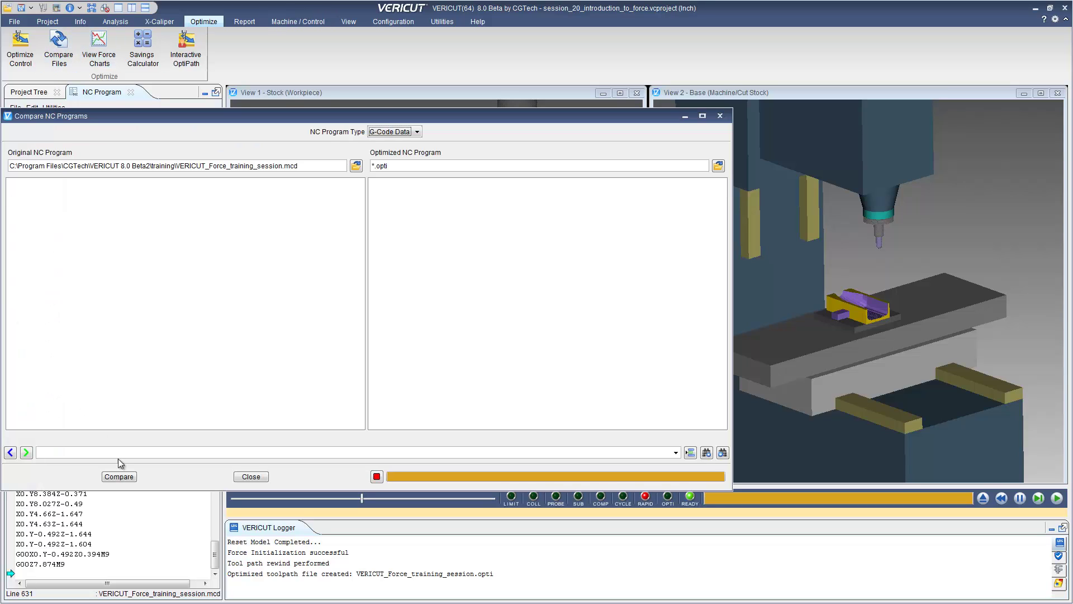
left_click(127, 477)
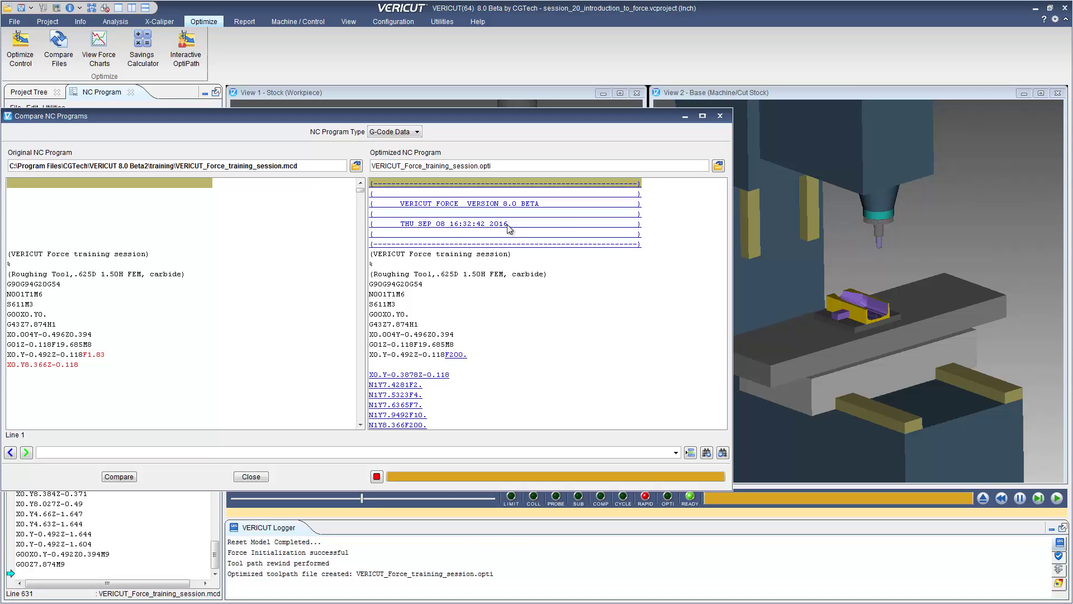
Review the highlighted feed changes, such as inserted move N1Y7.5323F4, across both panes
scroll(53, 263, "down", 2)
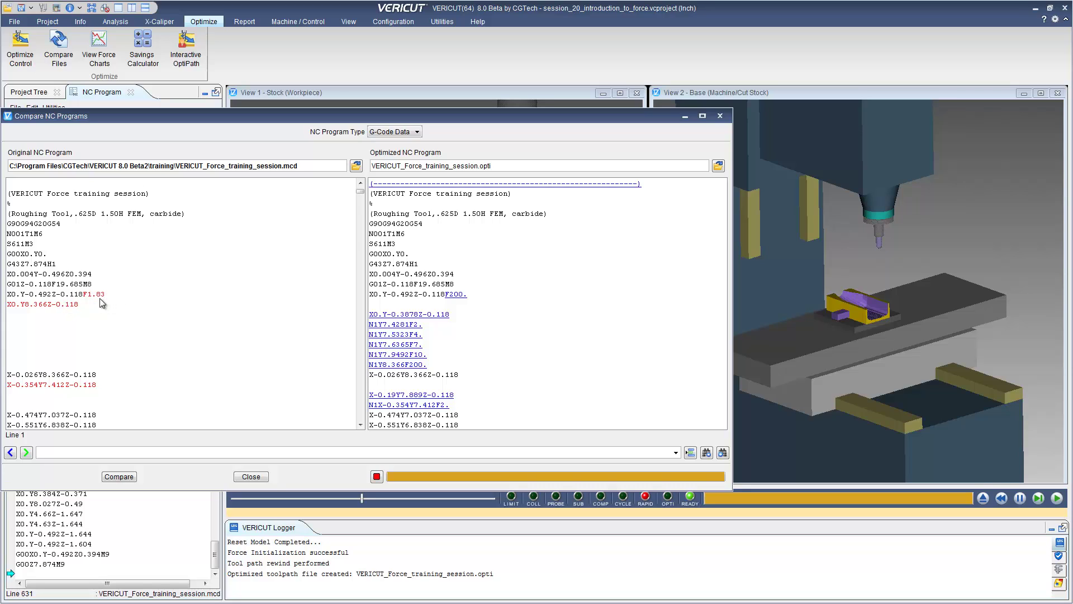
scroll(100, 298, "down", 1)
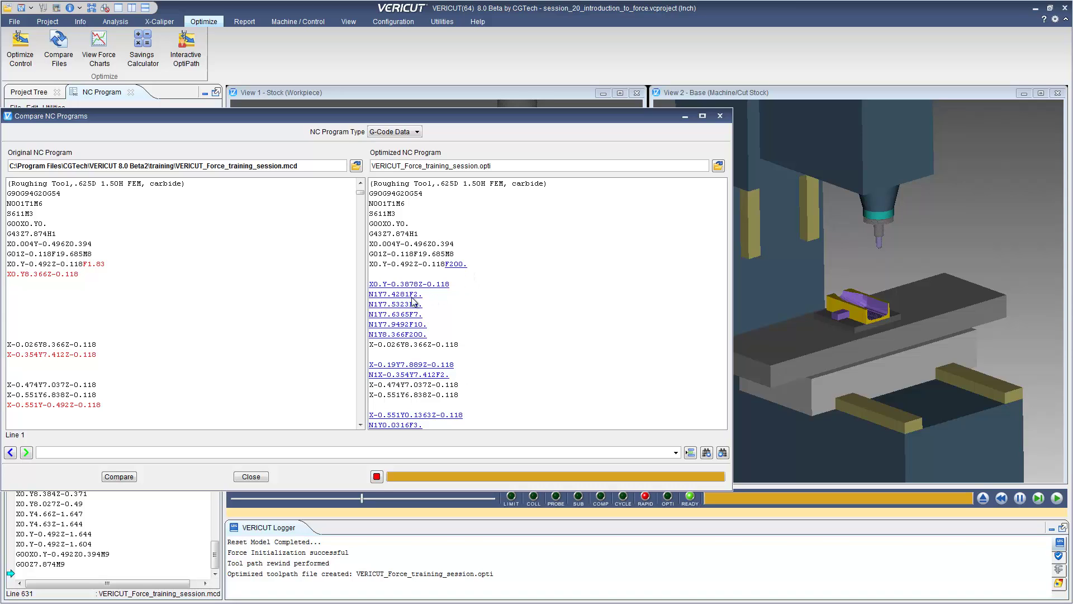
scroll(424, 307, "down", 3)
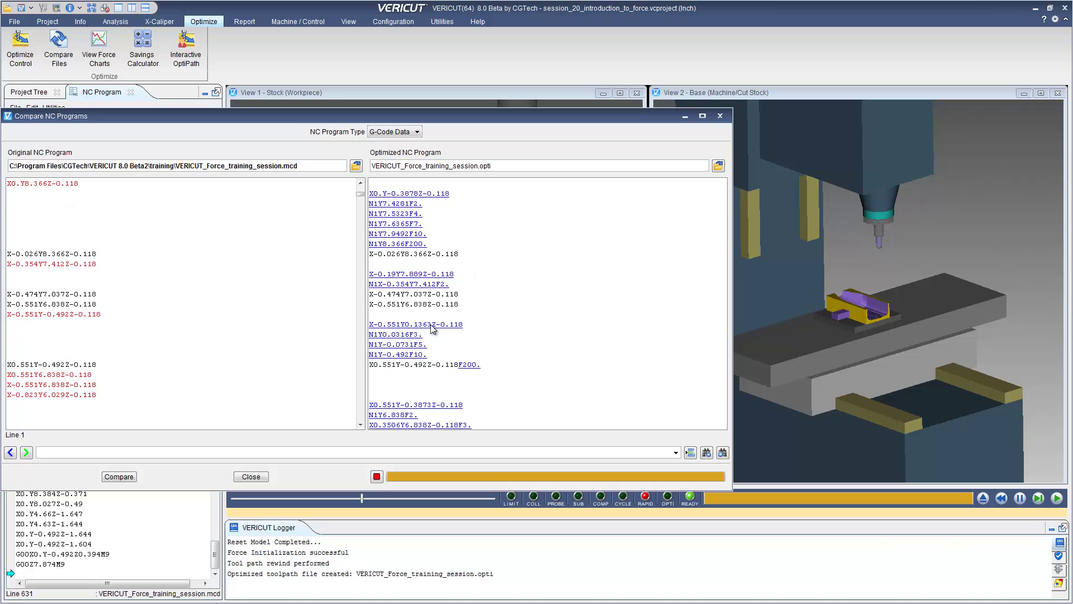
scroll(435, 322, "down", 1)
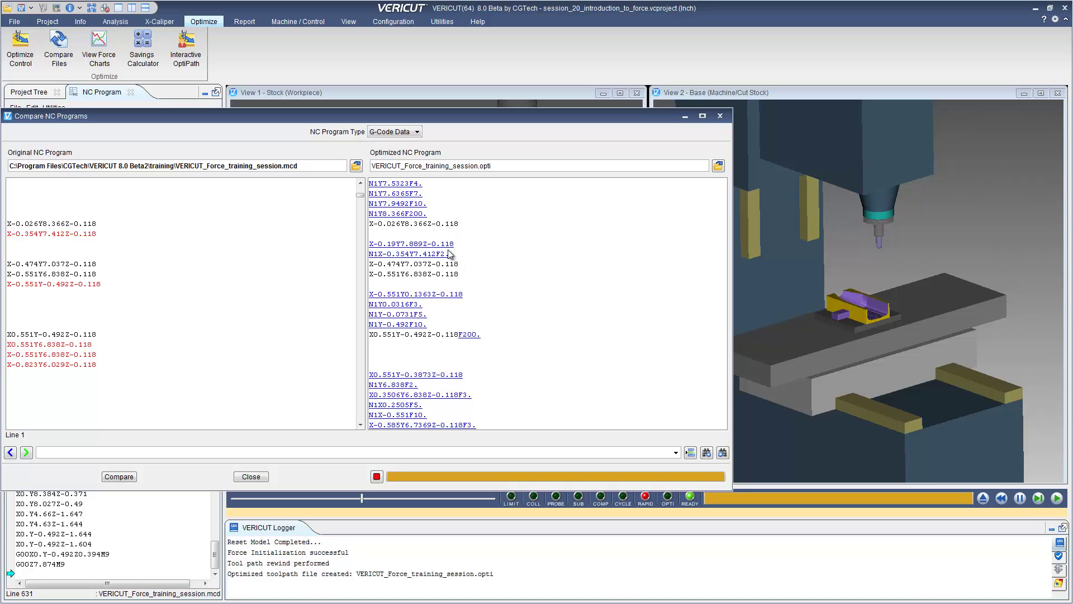
scroll(425, 237, "up", 1)
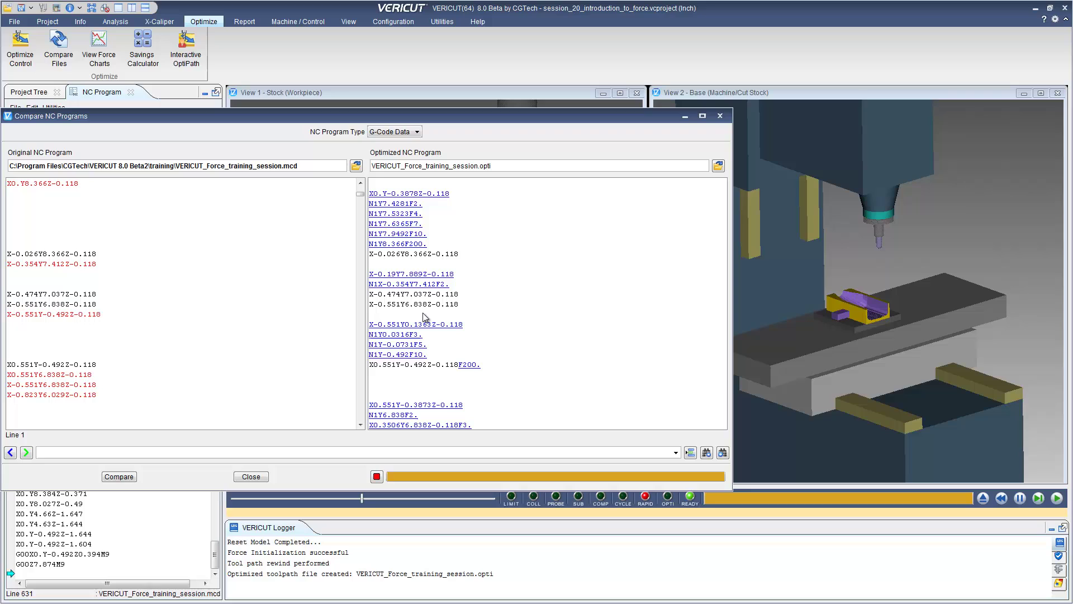
scroll(423, 316, "down", 1)
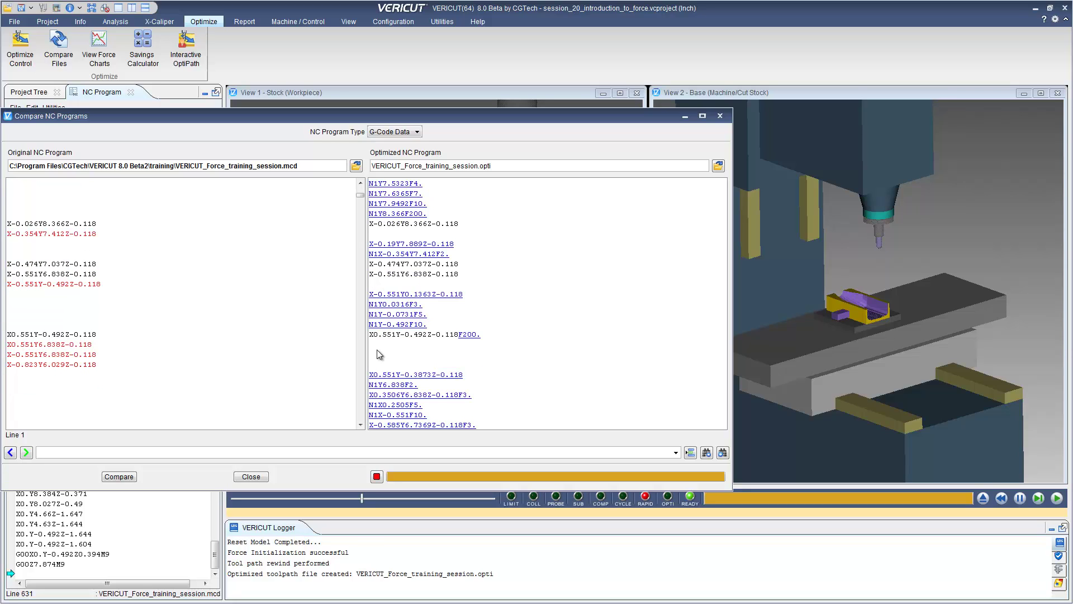